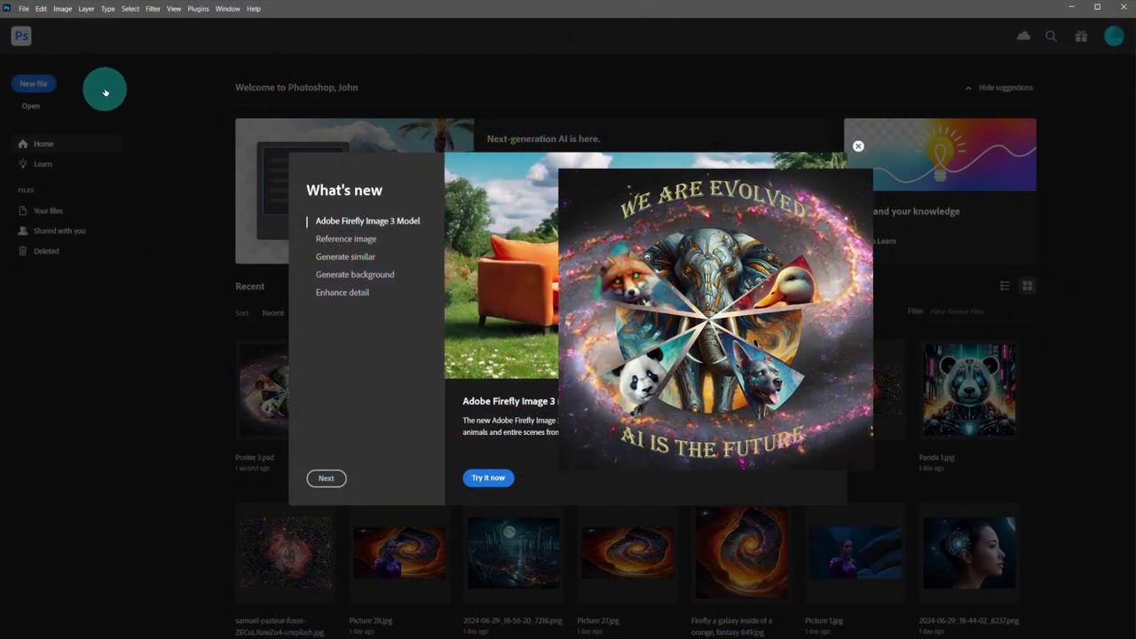
# - Create a new transparent 1920×1080 document from the preset
pyautogui.click(25, 9)
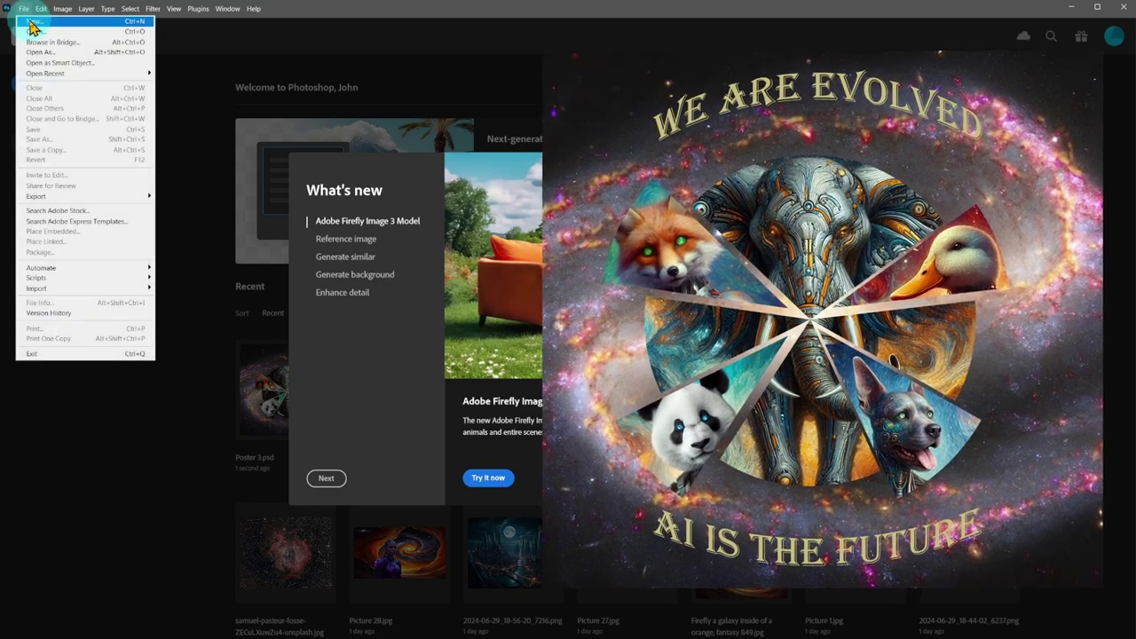
pyautogui.click(31, 22)
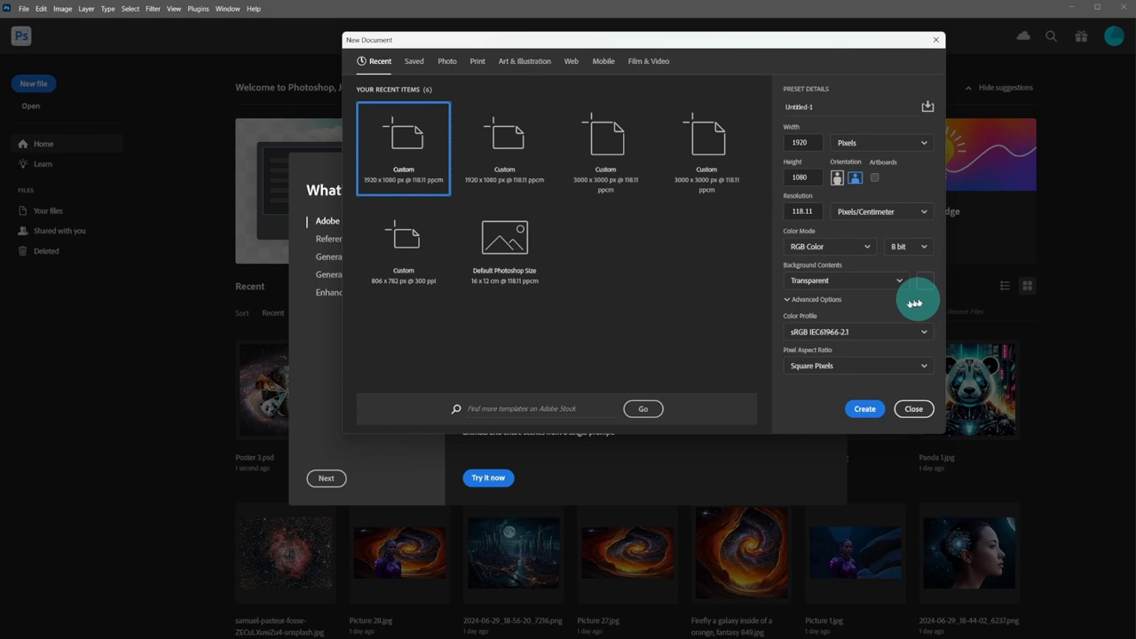
pyautogui.click(866, 409)
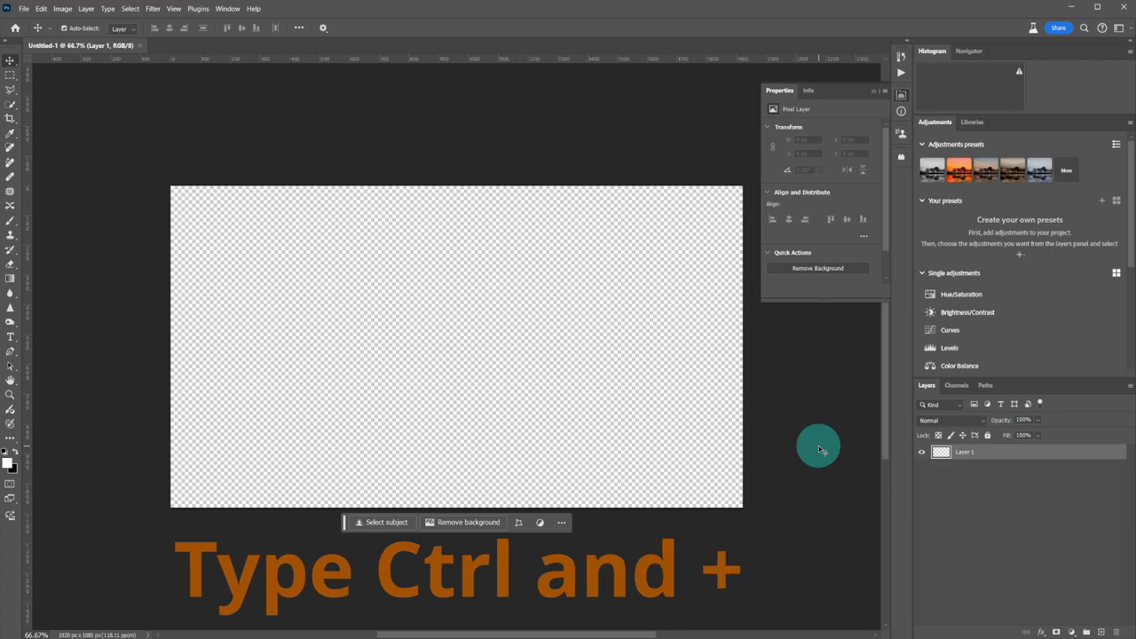
# - Zoom to 100% and draw a black circle about 666 px wide with the Ellipse tool
pyautogui.hotkey('ctrl', '+')
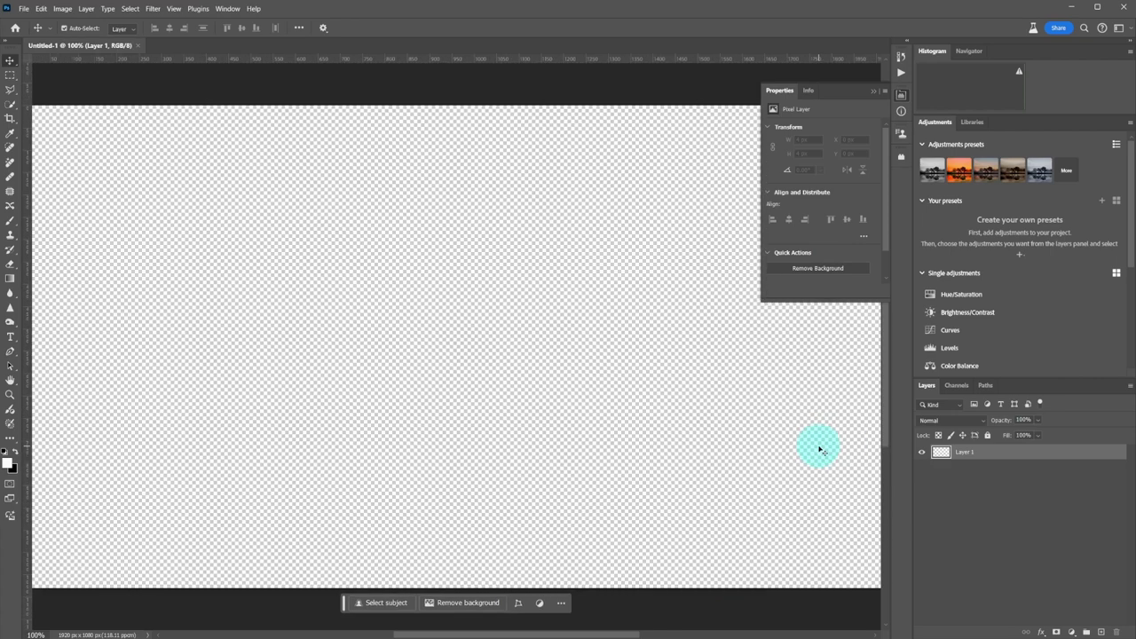
pyautogui.press('u')
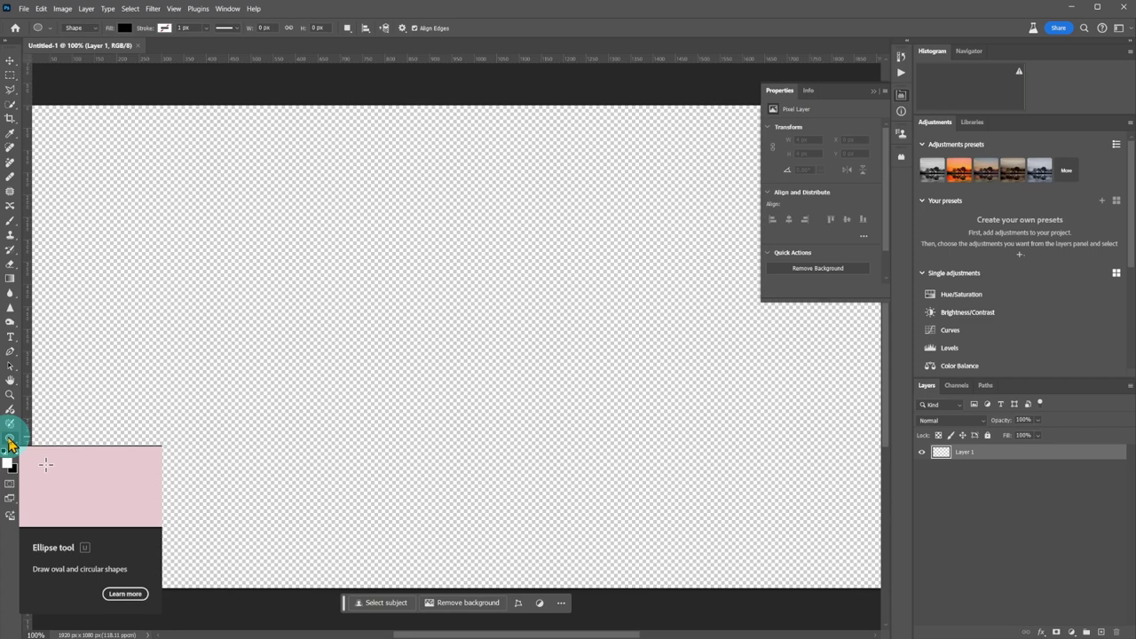
pyautogui.moveTo(261, 197); pyautogui.dragTo(797, 496)
# - Place the cyborg elephant image as an embedded object, shrunk and moved up-right over the circle
pyautogui.click(23, 8)
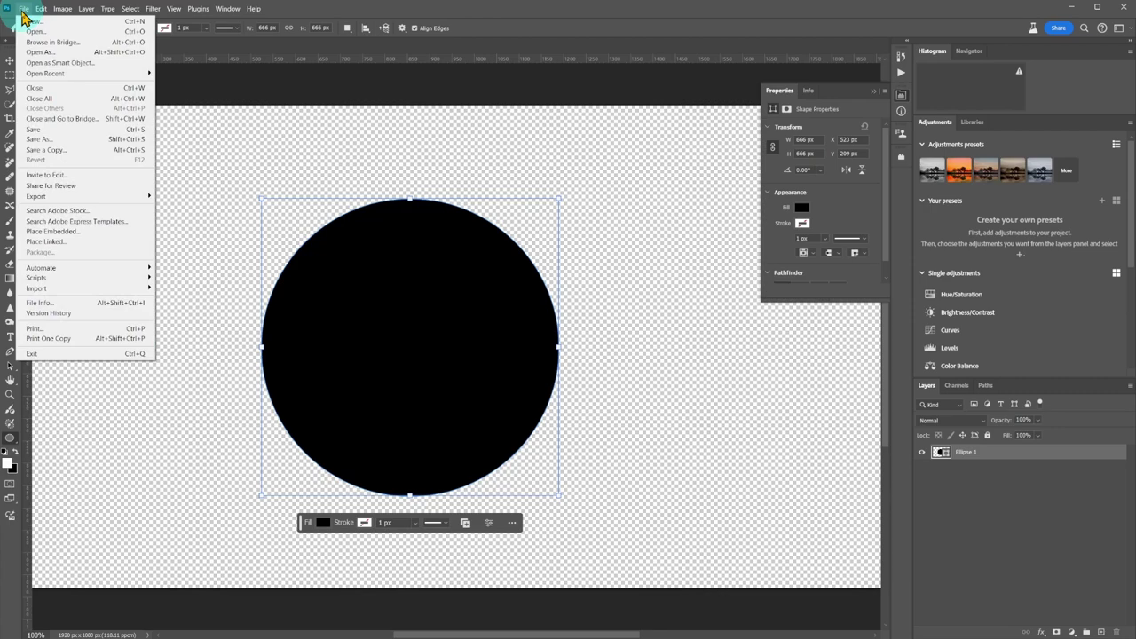
pyautogui.click(100, 234)
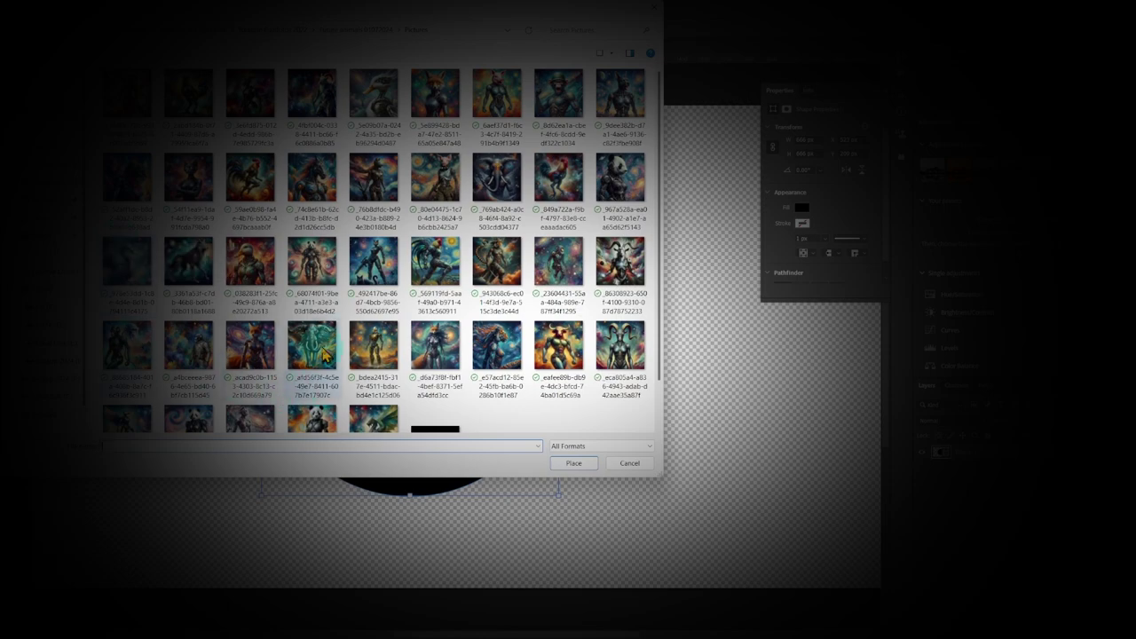
pyautogui.click(309, 352)
pyautogui.click(568, 465)
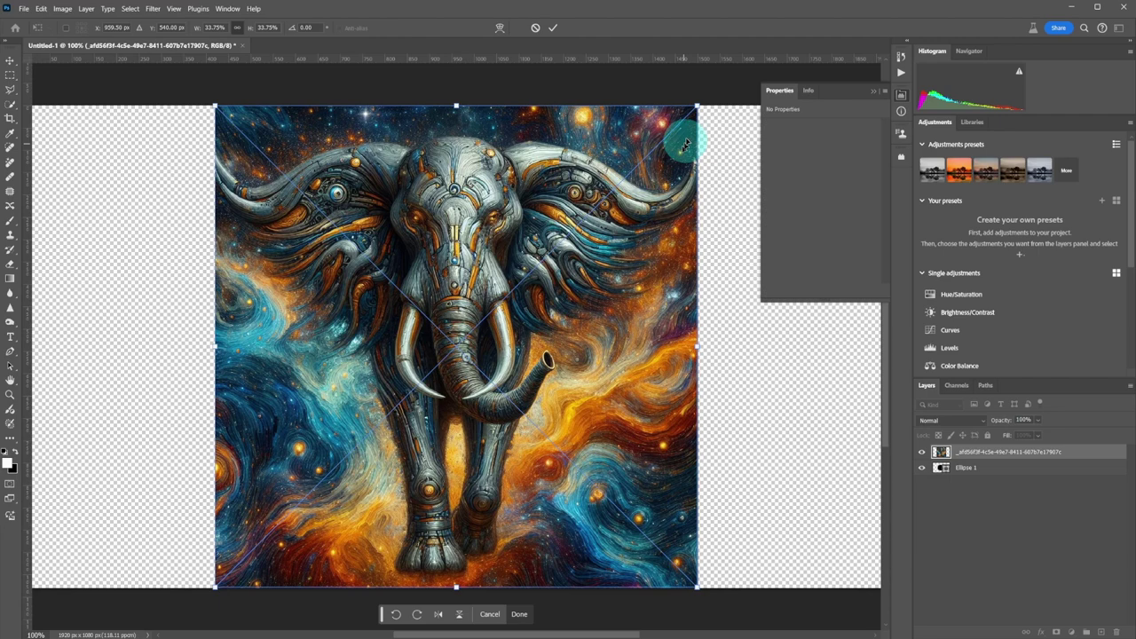
pyautogui.moveTo(698, 106); pyautogui.dragTo(612, 194)
pyautogui.moveTo(509, 336); pyautogui.dragTo(533, 303)
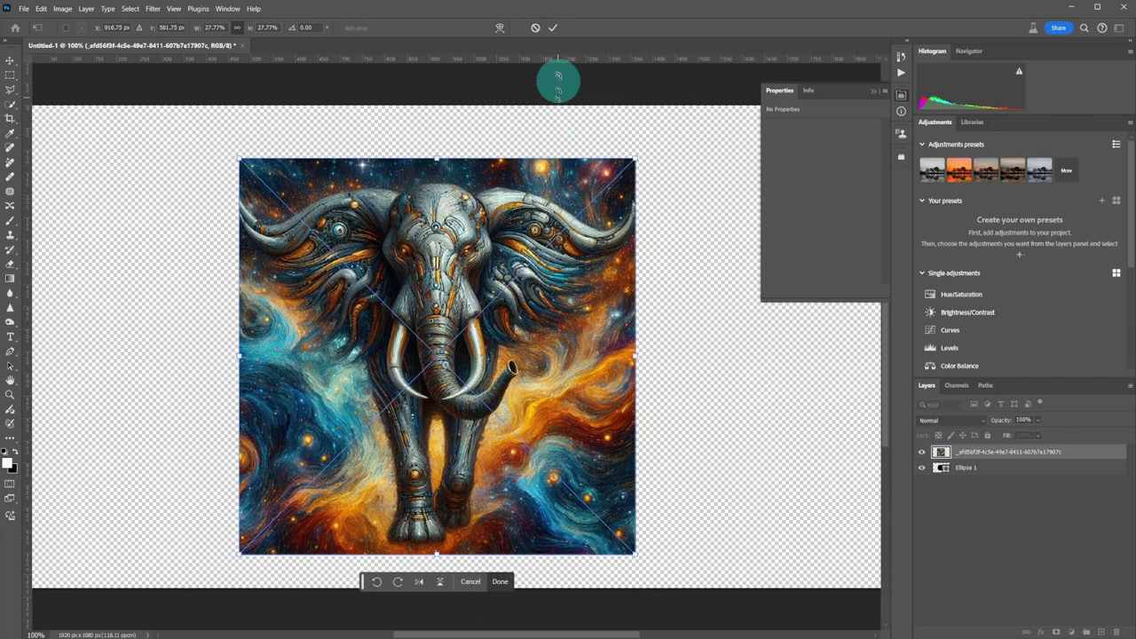
pyautogui.click(552, 27)
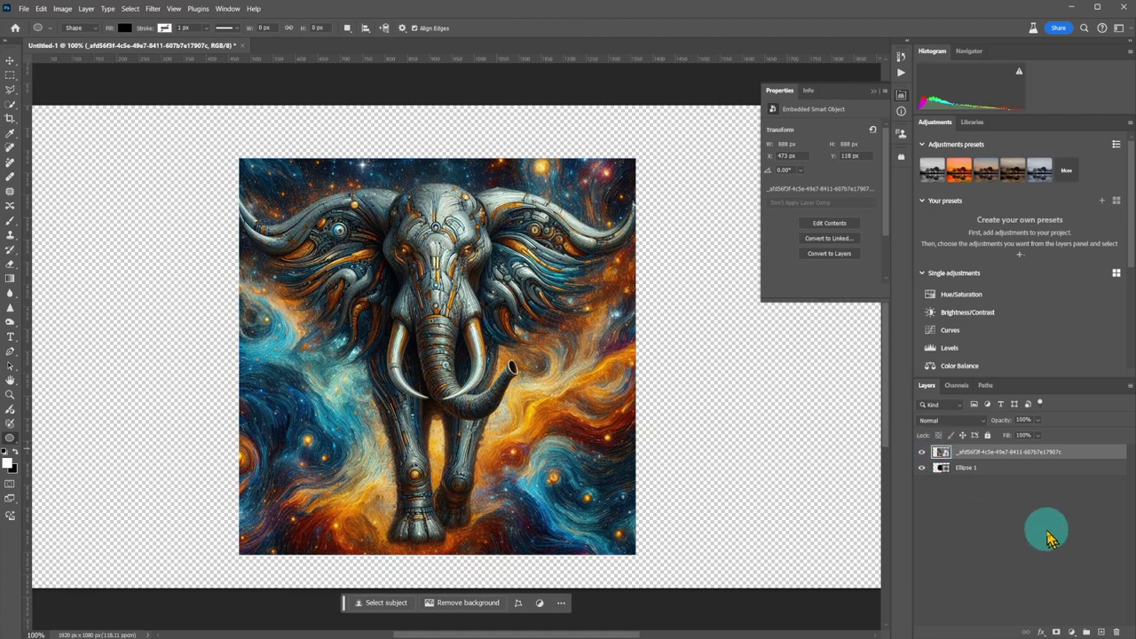
# - Clip the elephant layer to the circle and reposition it inside
pyautogui.rightClick(1022, 454)
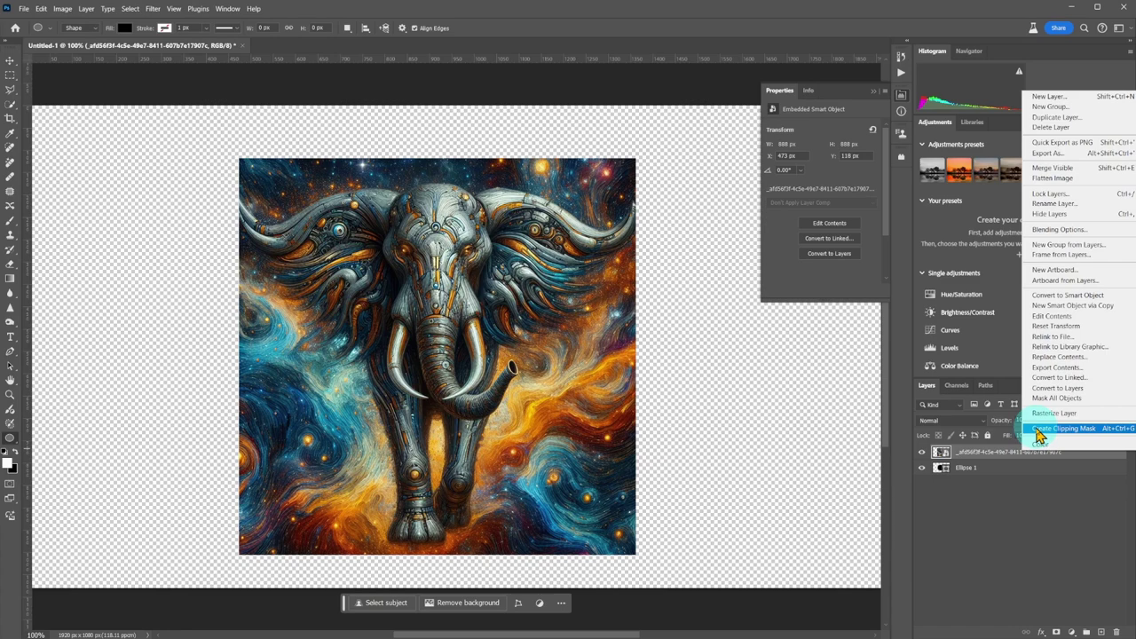
pyautogui.click(1038, 430)
pyautogui.press('v')
pyautogui.moveTo(459, 269); pyautogui.dragTo(413, 343)
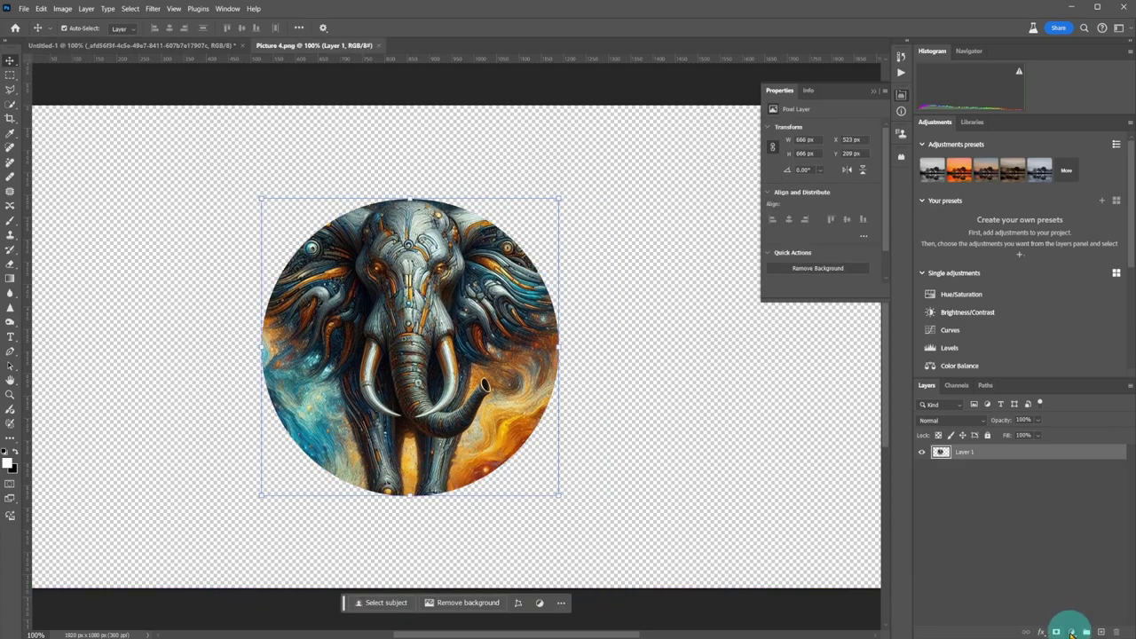
# - Add a light blue #aecdfc Solid Color fill layer beneath the elephant circle
pyautogui.click(1071, 632)
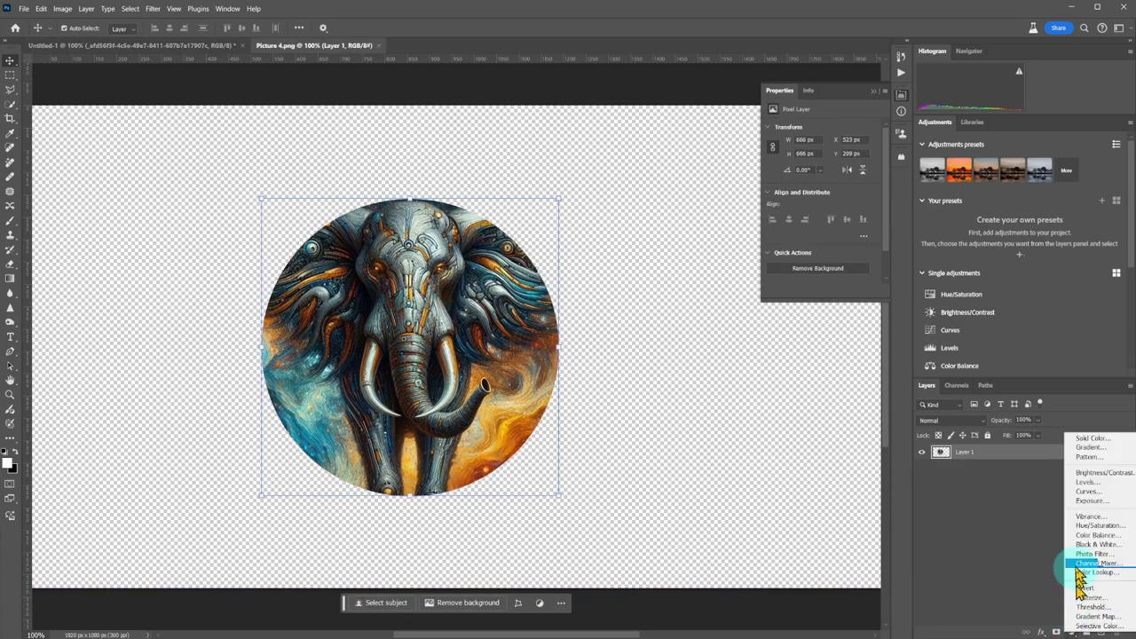
pyautogui.click(1083, 446)
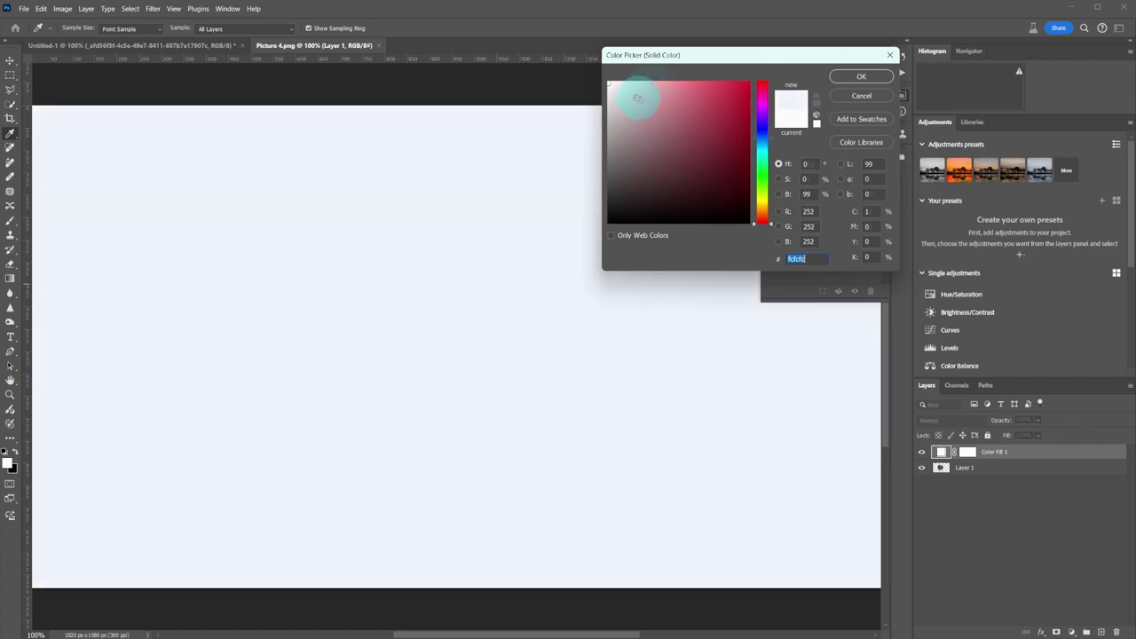
pyautogui.moveTo(637, 98)
pyautogui.mouseDown()
pyautogui.moveTo(633, 77)
pyautogui.moveTo(652, 82)
pyautogui.mouseUp()
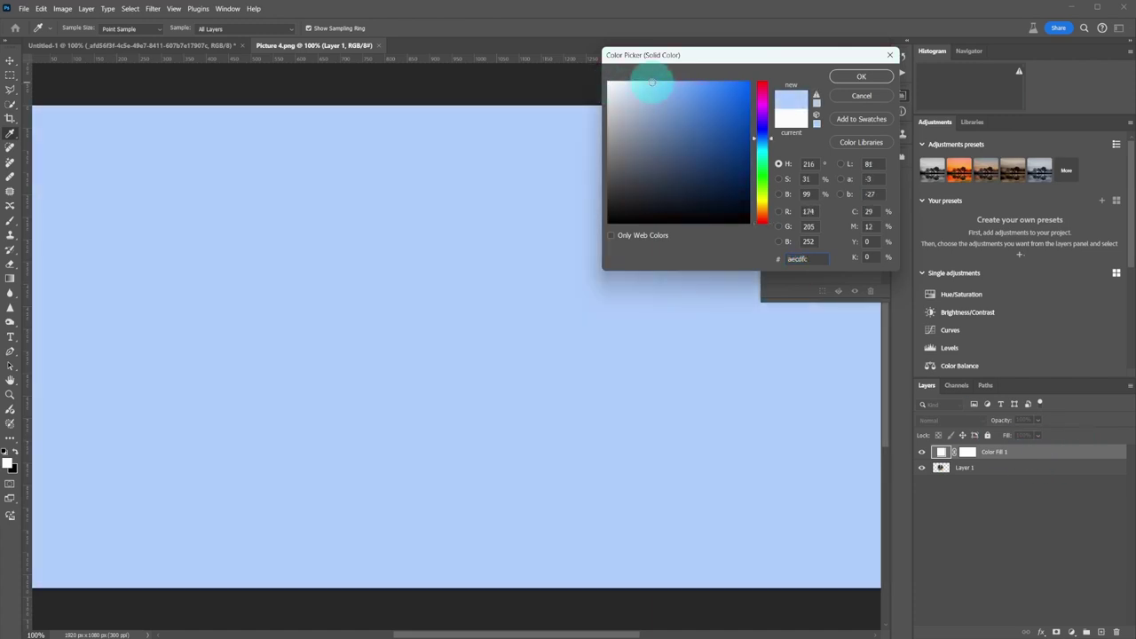
pyautogui.click(852, 79)
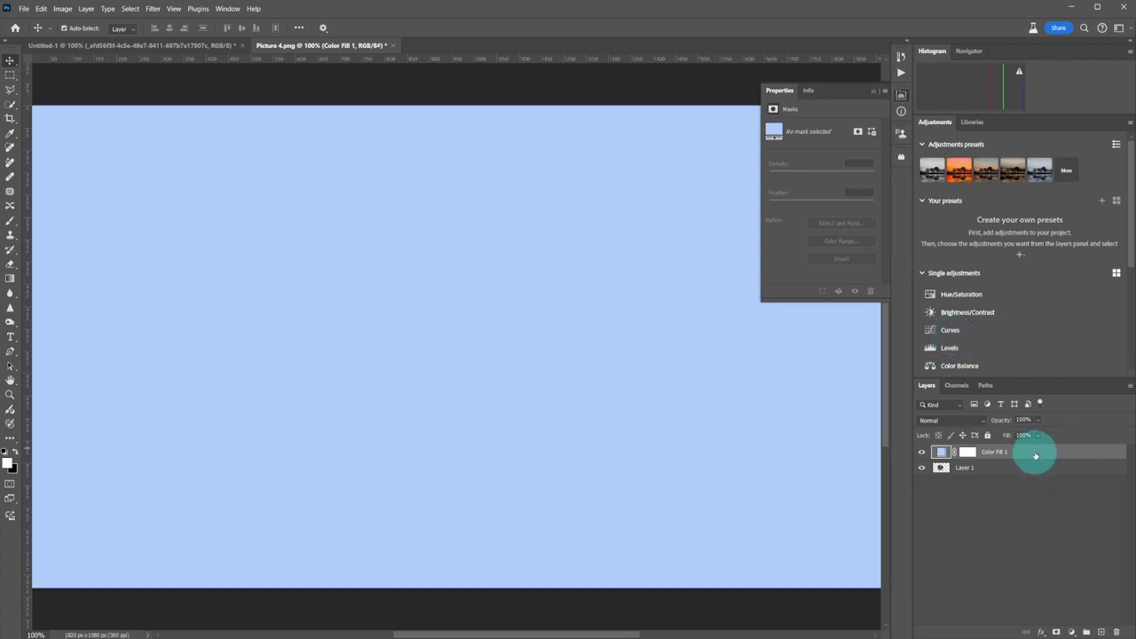
pyautogui.moveTo(1035, 455); pyautogui.dragTo(1034, 475)
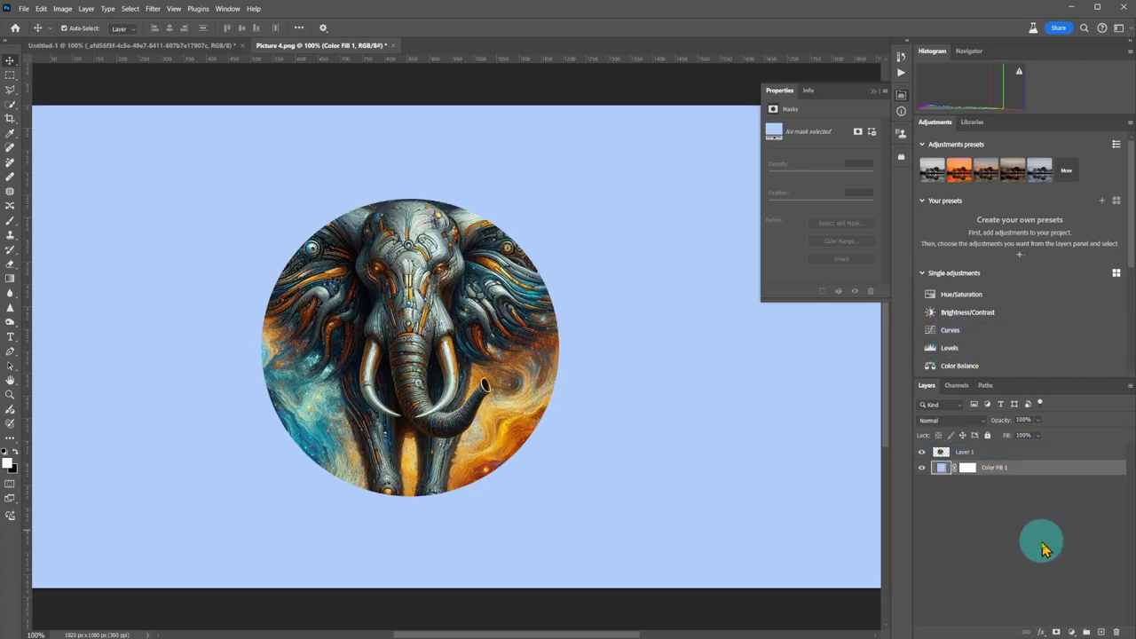
# - Select Layer 1 and add a horizontal guide at 540 px and a vertical guide through the circle's centre
pyautogui.hotkey('alt', ']')
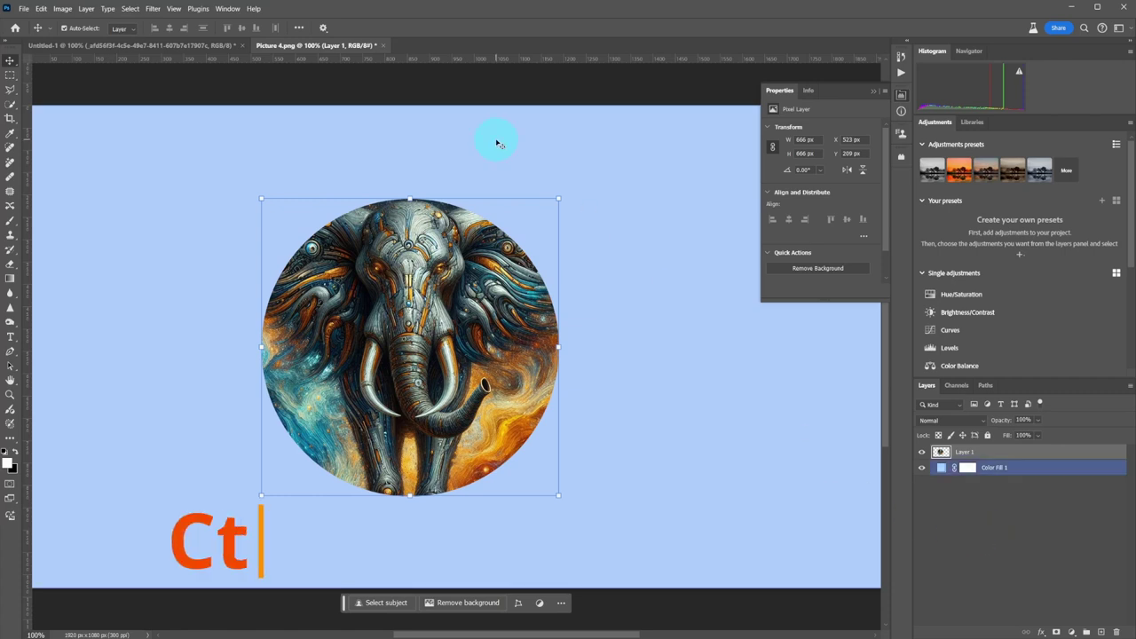
pyautogui.moveTo(444, 59); pyautogui.dragTo(441, 346)
pyautogui.click(49, 262)
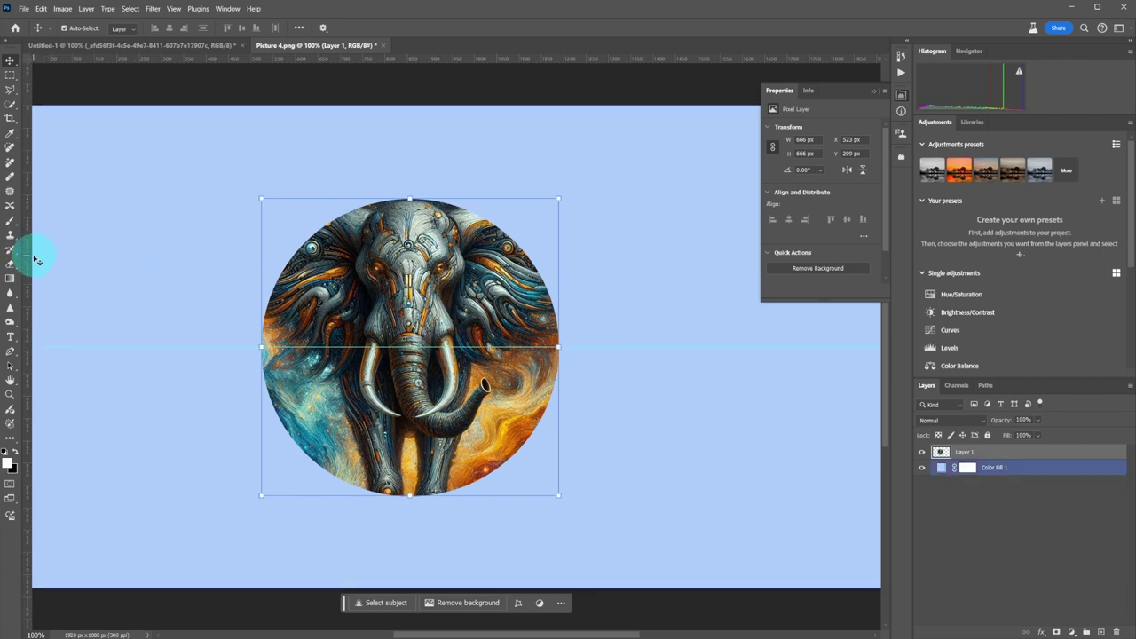
pyautogui.moveTo(31, 262); pyautogui.dragTo(409, 280)
# - Cut a triangular upper-left wedge with the Polygonal Lasso and paste it in place as Layer 2
pyautogui.click(11, 89)
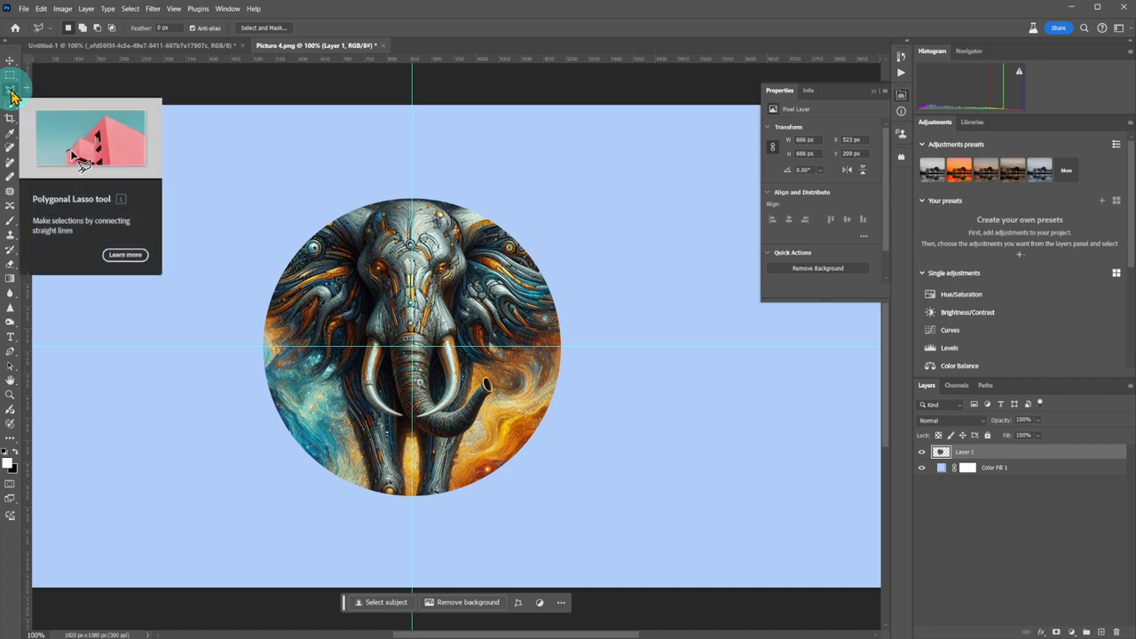
pyautogui.moveTo(411, 346)
pyautogui.mouseDown()
pyautogui.moveTo(364, 316)
pyautogui.moveTo(295, 234)
pyautogui.mouseUp()
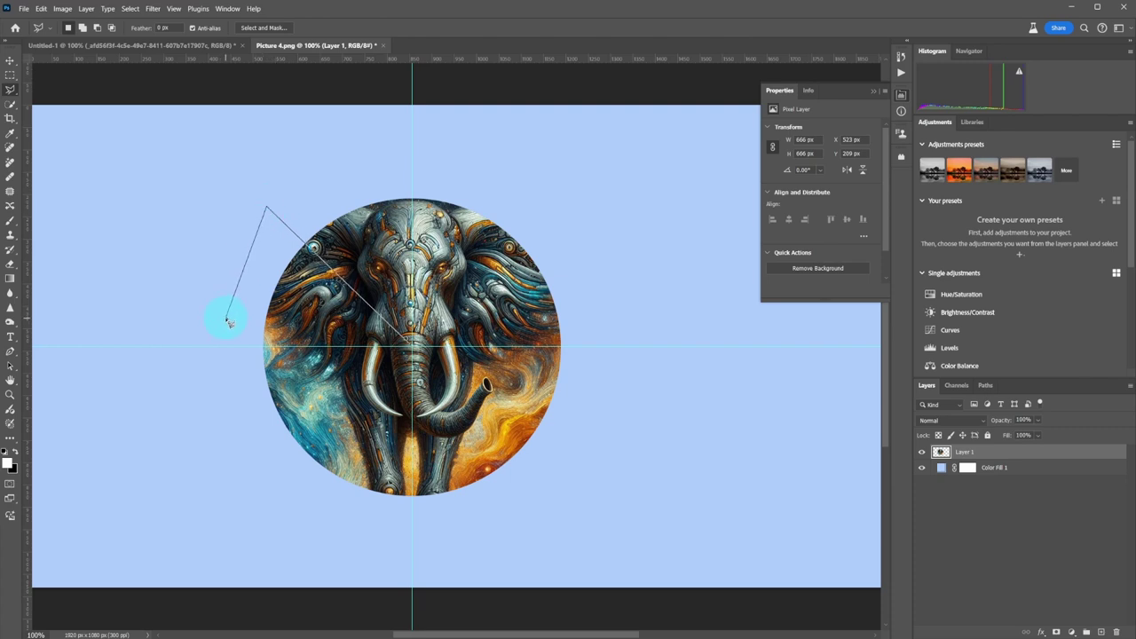
pyautogui.click(227, 321)
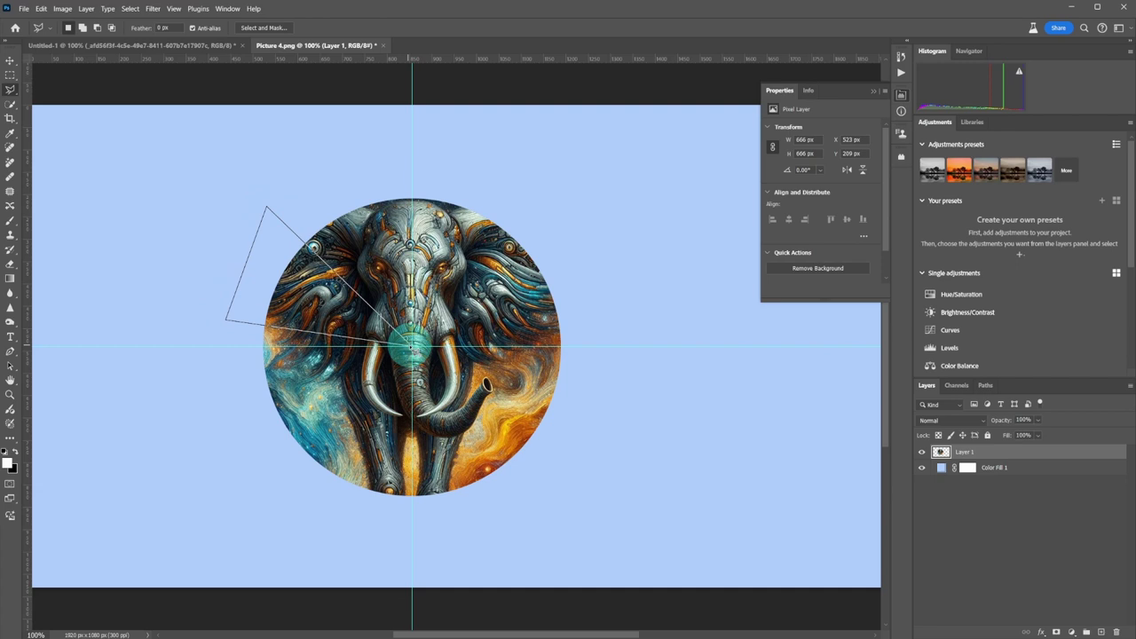
pyautogui.click(411, 347)
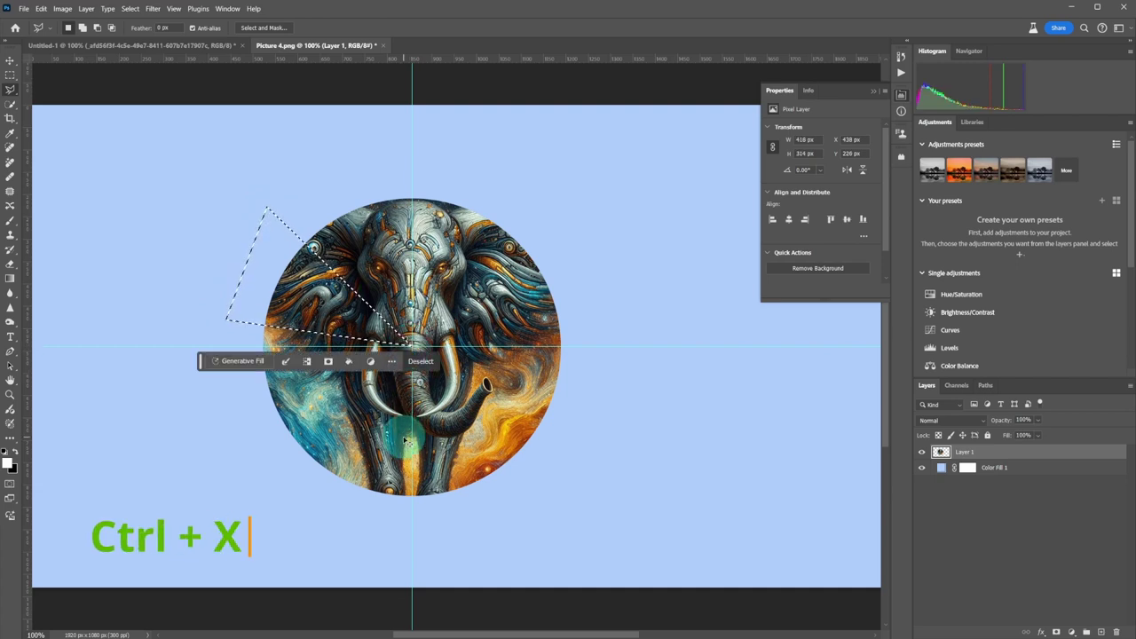
pyautogui.hotkey('ctrl', 'x')
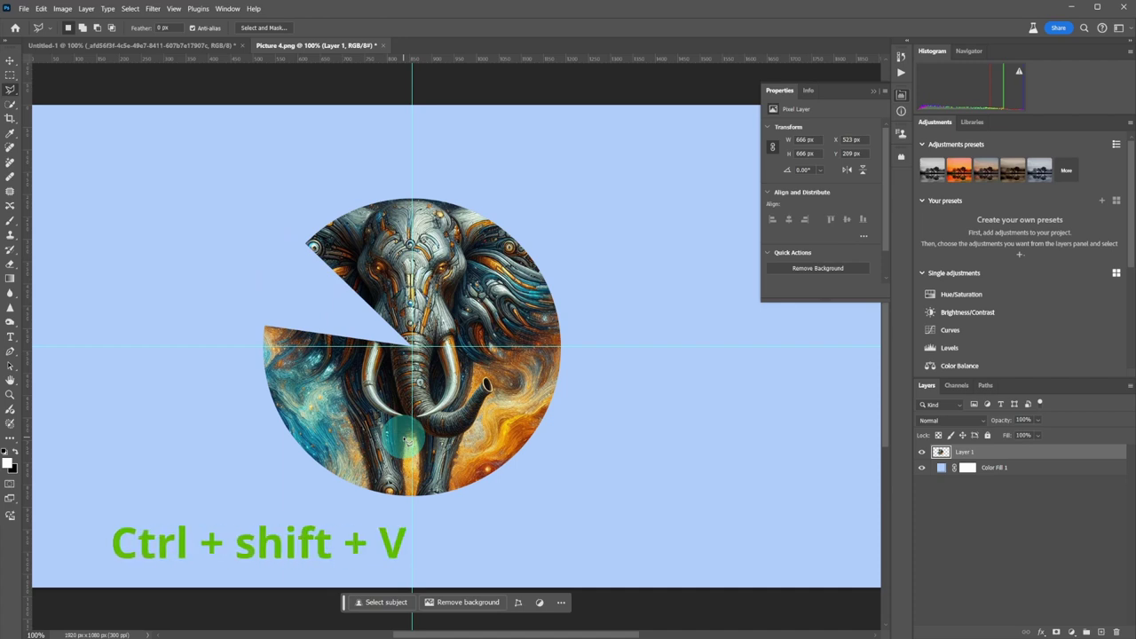
pyautogui.hotkey('ctrl', 'shift', 'v')
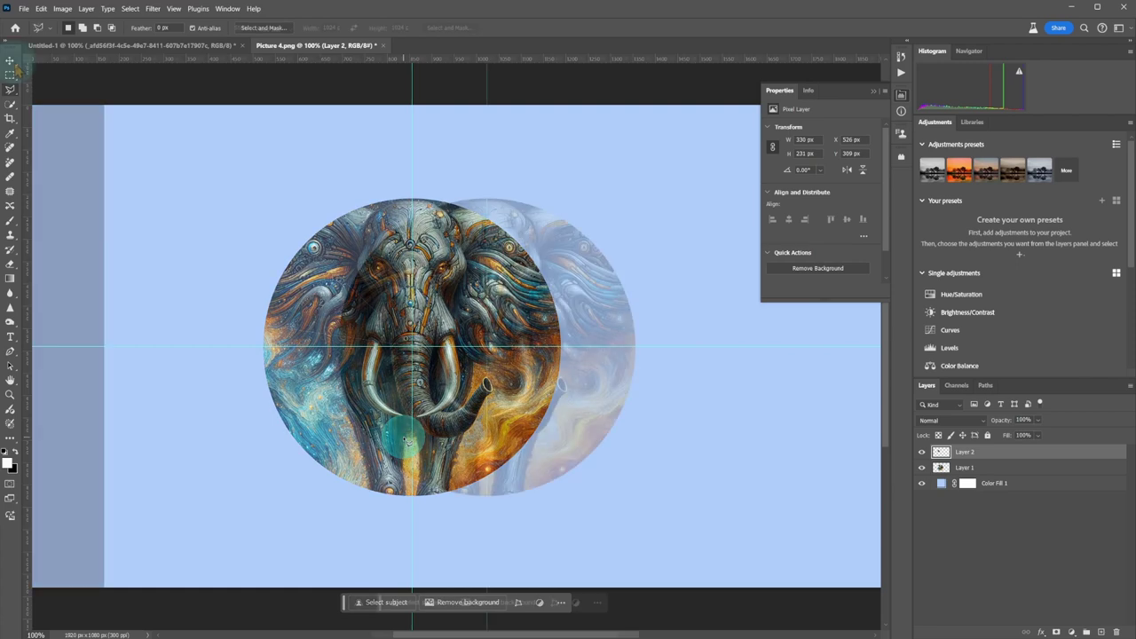
# - Rescale the upper-left wedge and shift it about 30 px left, away from the centre
pyautogui.click(10, 63)
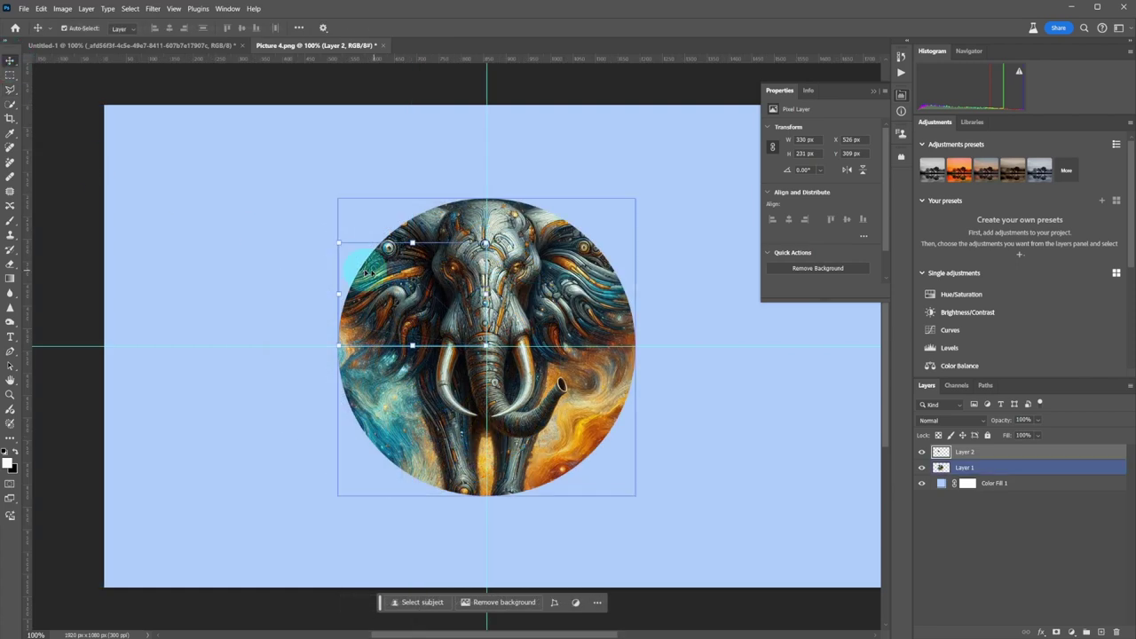
pyautogui.click(339, 245)
pyautogui.moveTo(339, 243); pyautogui.dragTo(303, 223)
pyautogui.click(321, 343)
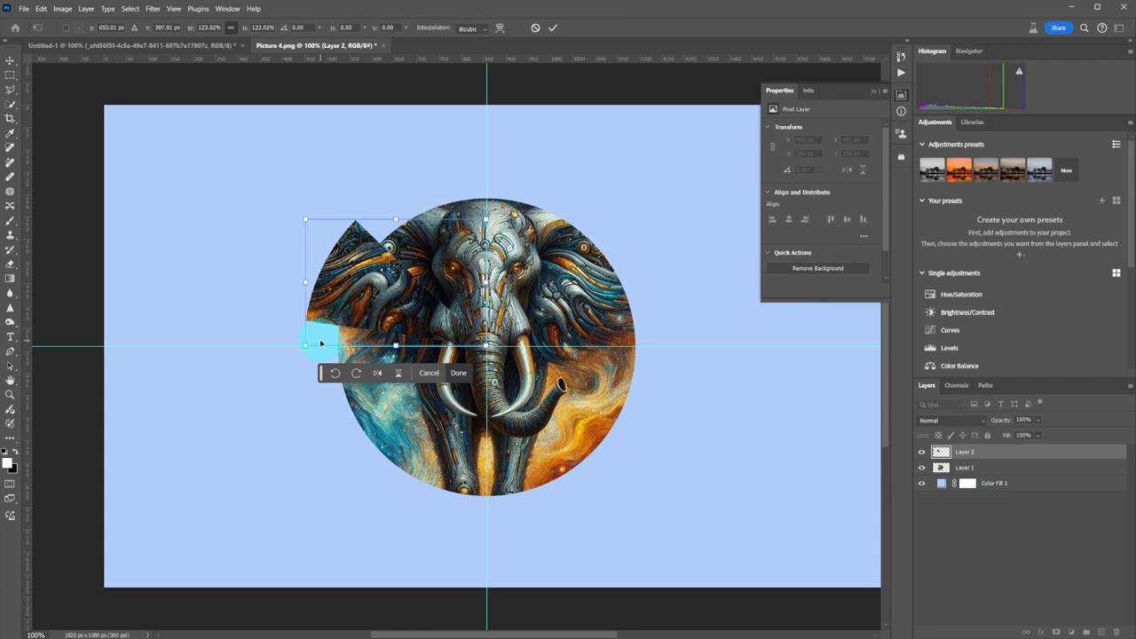
pyautogui.moveTo(306, 344)
pyautogui.mouseDown()
pyautogui.moveTo(310, 324)
pyautogui.moveTo(320, 334)
pyautogui.mouseUp()
pyautogui.moveTo(357, 292)
pyautogui.mouseDown()
pyautogui.moveTo(380, 254)
pyautogui.moveTo(355, 257)
pyautogui.moveTo(345, 284)
pyautogui.mouseUp()
pyautogui.press('Return')
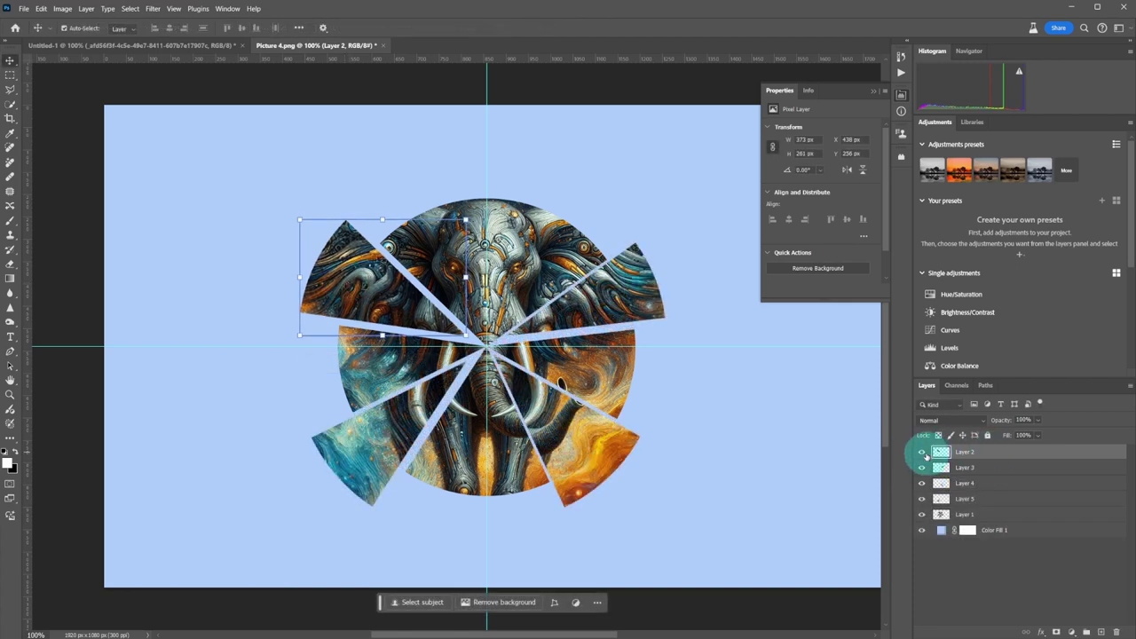
# - Place the cyborg fox image, shrunk to 638 px square, over the upper-left wedge
pyautogui.click(921, 455)
pyautogui.click(921, 455)
pyautogui.click(24, 9)
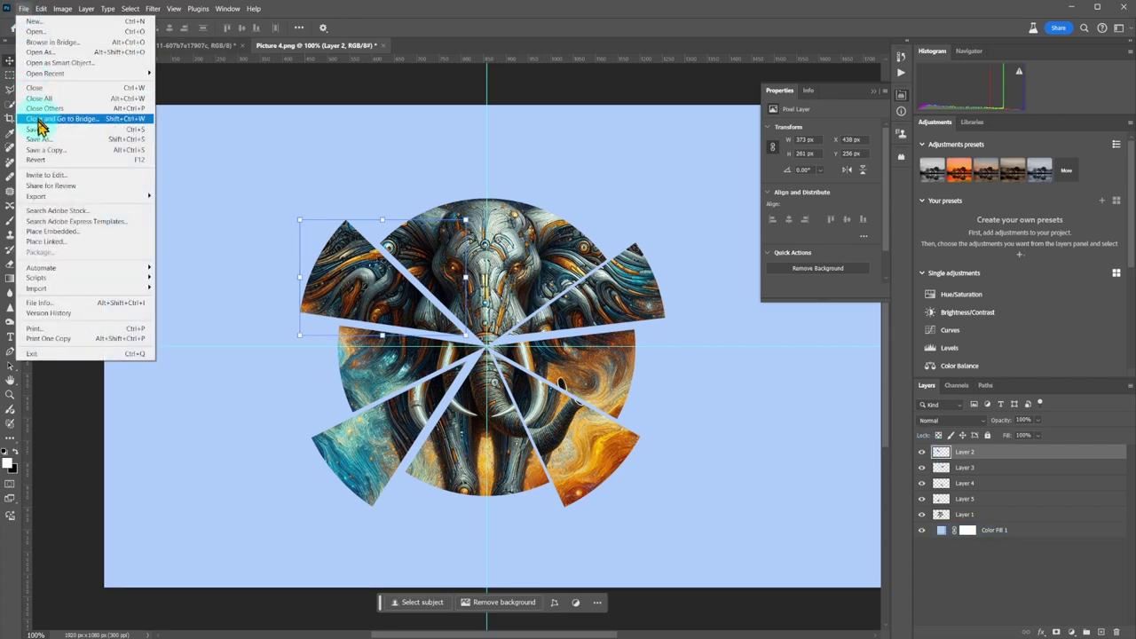
pyautogui.click(94, 232)
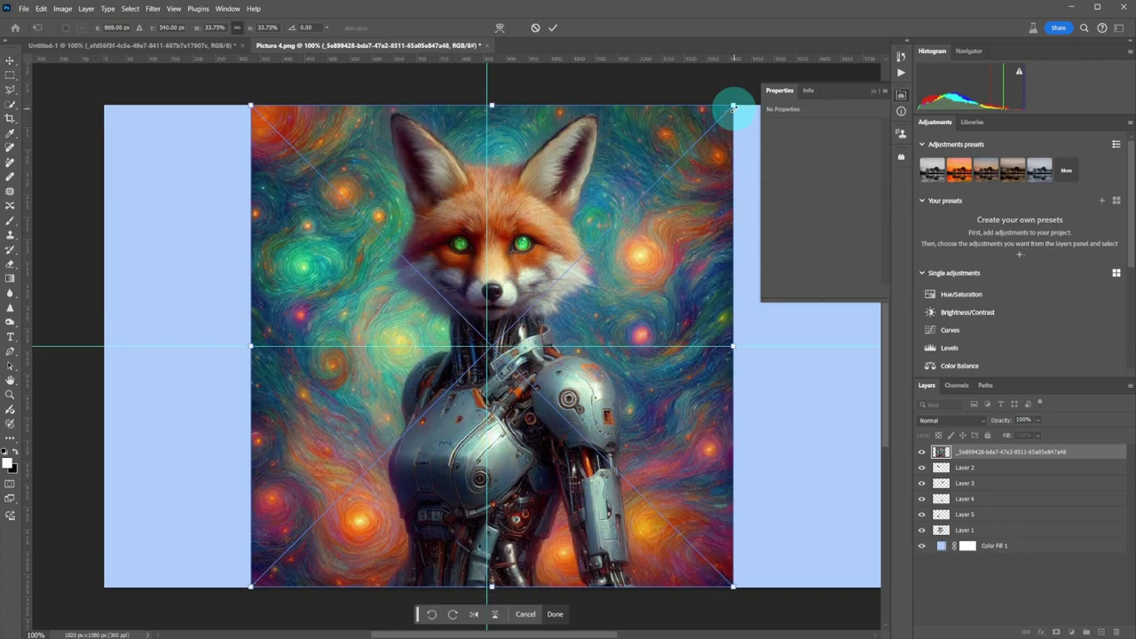
pyautogui.moveTo(733, 105); pyautogui.dragTo(538, 304)
pyautogui.moveTo(395, 391); pyautogui.dragTo(348, 270)
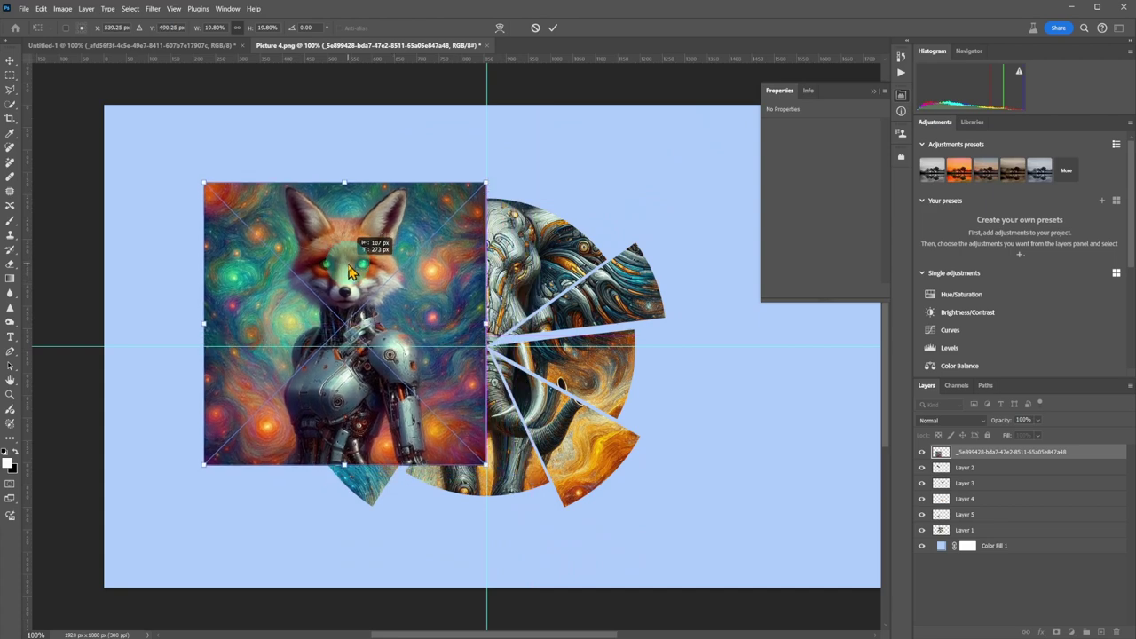
pyautogui.click(554, 32)
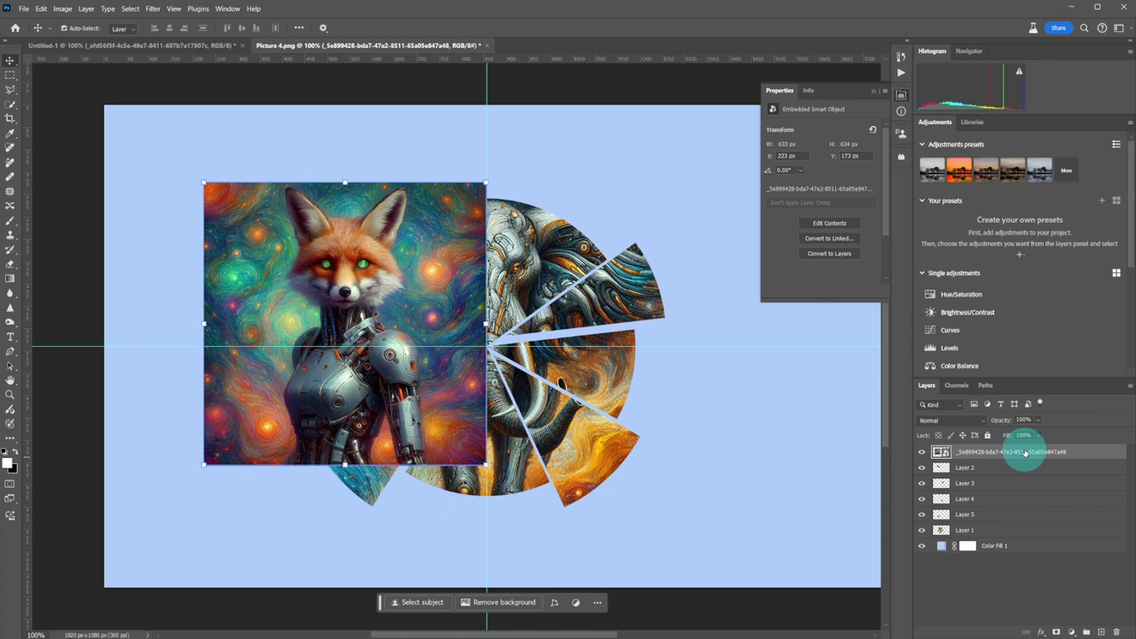
# - Clip the fox image to the wedge and nudge it down inside
pyautogui.rightClick(1025, 455)
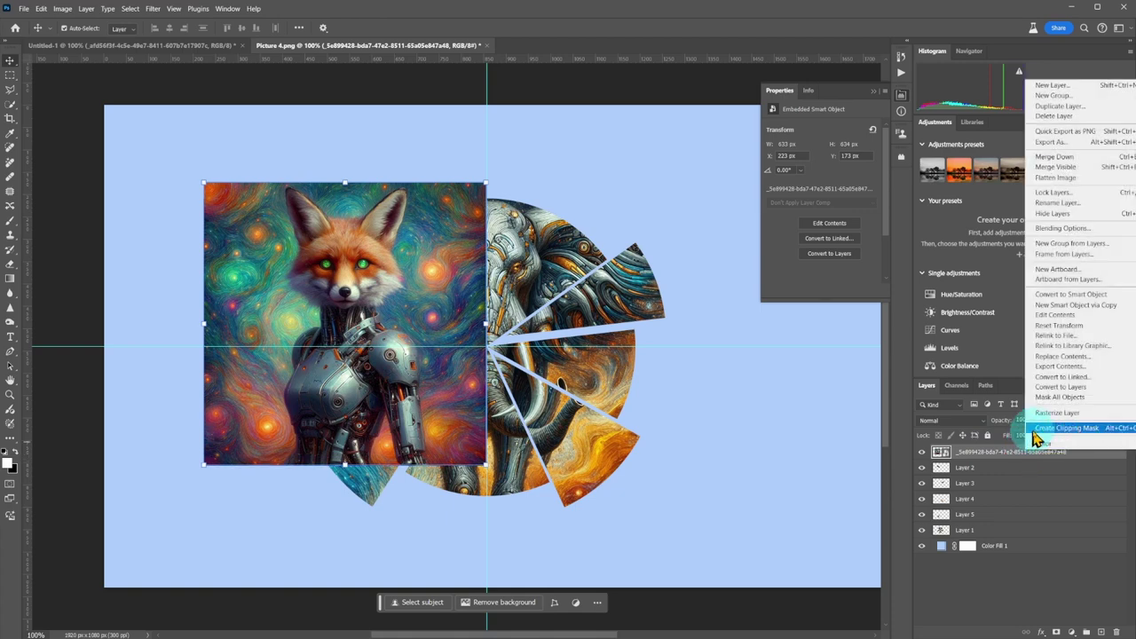
pyautogui.click(1067, 428)
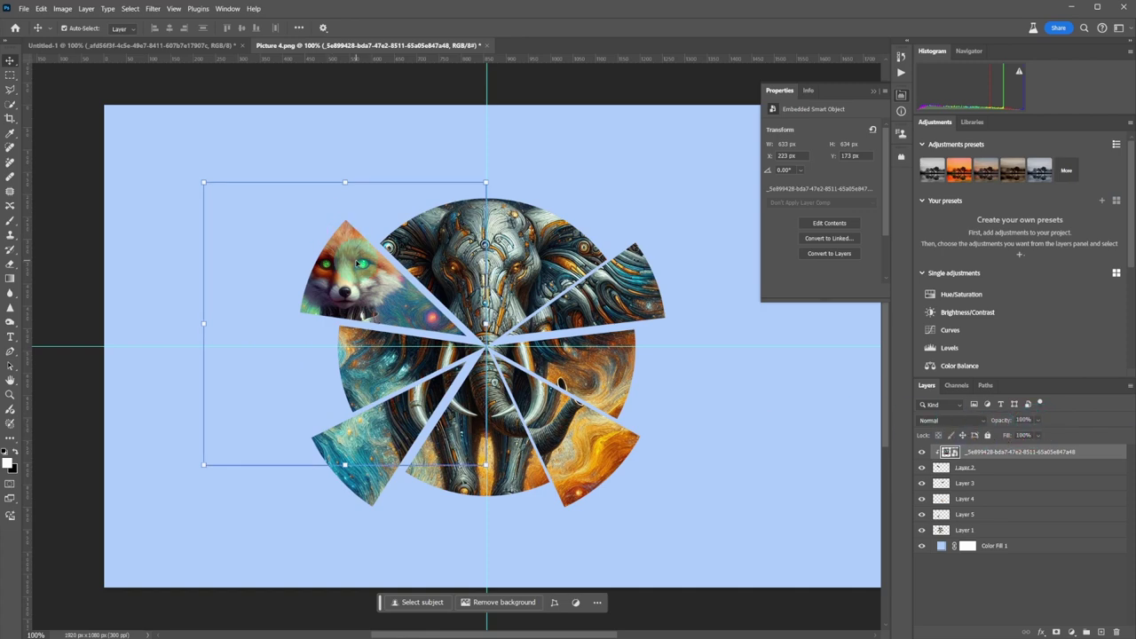
pyautogui.moveTo(360, 236); pyautogui.dragTo(377, 271)
pyautogui.click(488, 212)
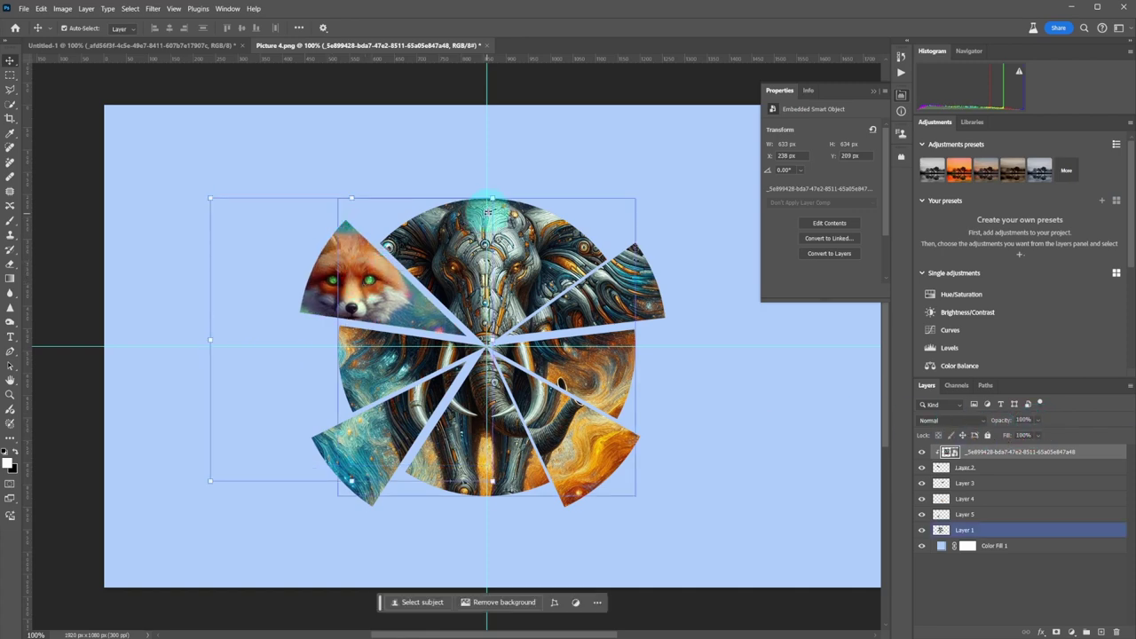
# - Scale the fox to about 17% and rotate it to -18° so its head fills the wedge
pyautogui.hotkey('ctrl', 't')
pyautogui.moveTo(493, 197); pyautogui.dragTo(473, 220)
pyautogui.moveTo(376, 291); pyautogui.dragTo(402, 294)
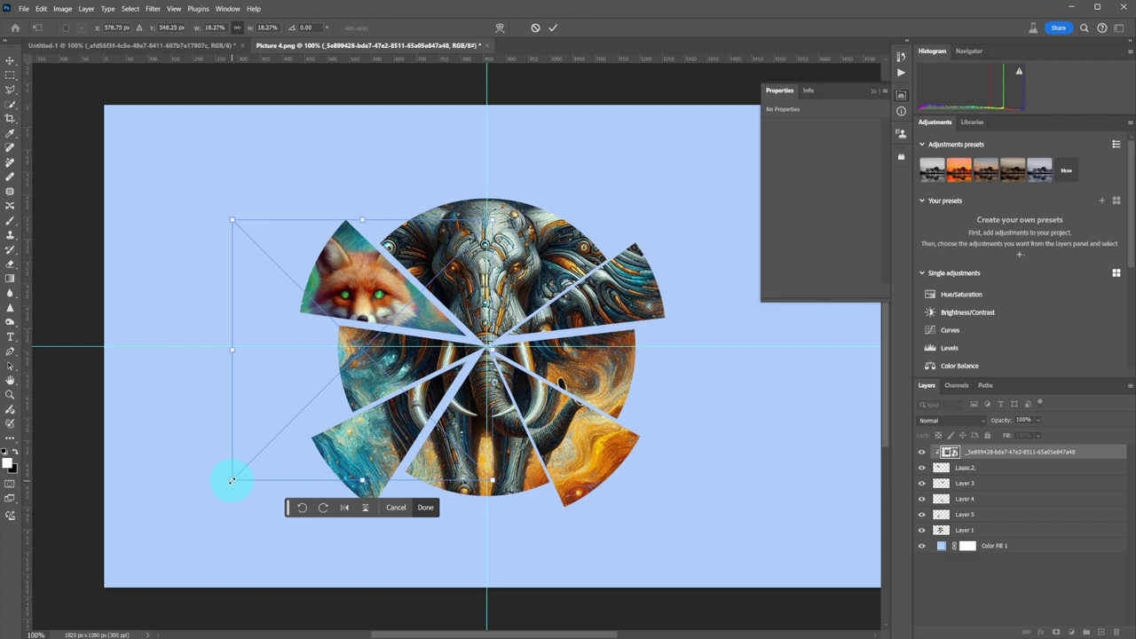
pyautogui.moveTo(232, 480); pyautogui.dragTo(266, 477)
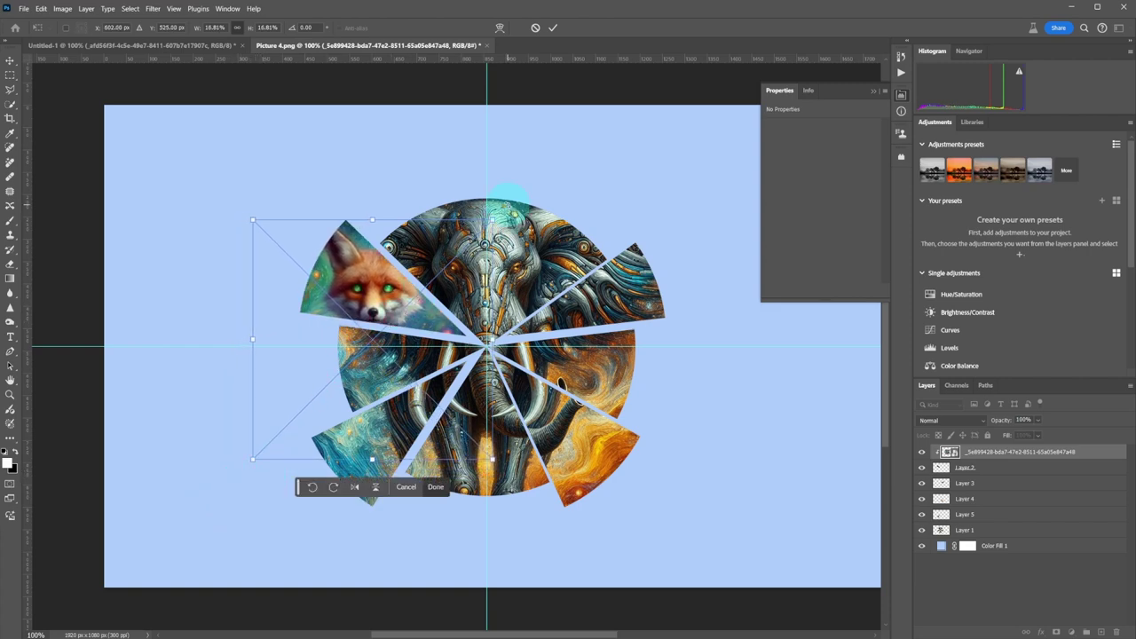
pyautogui.moveTo(507, 197); pyautogui.dragTo(451, 192)
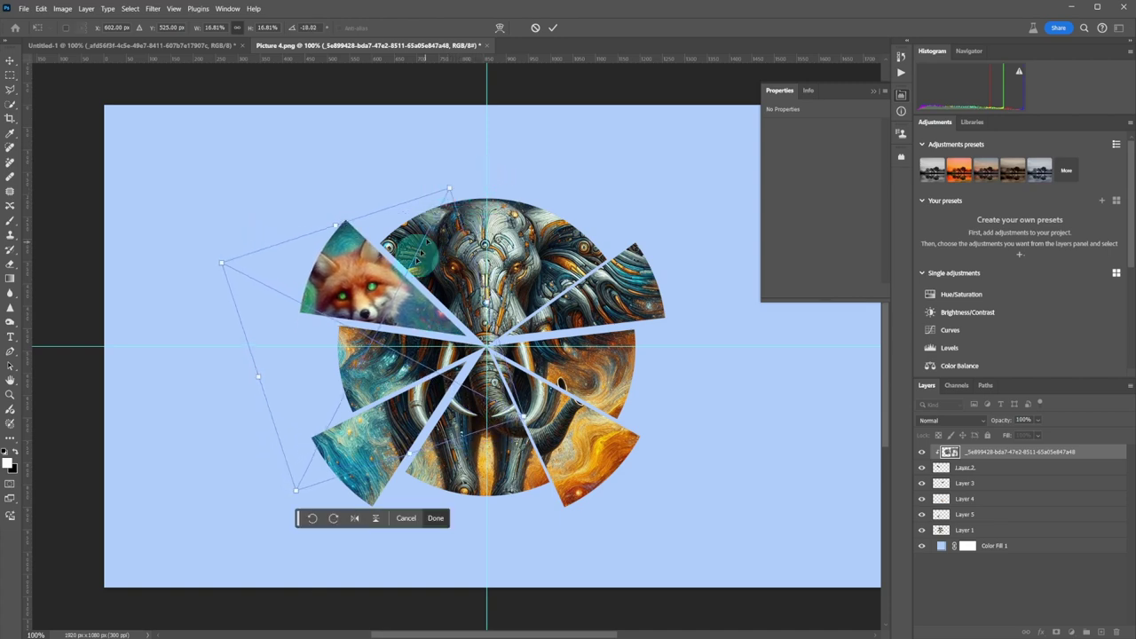
pyautogui.moveTo(395, 305); pyautogui.dragTo(392, 293)
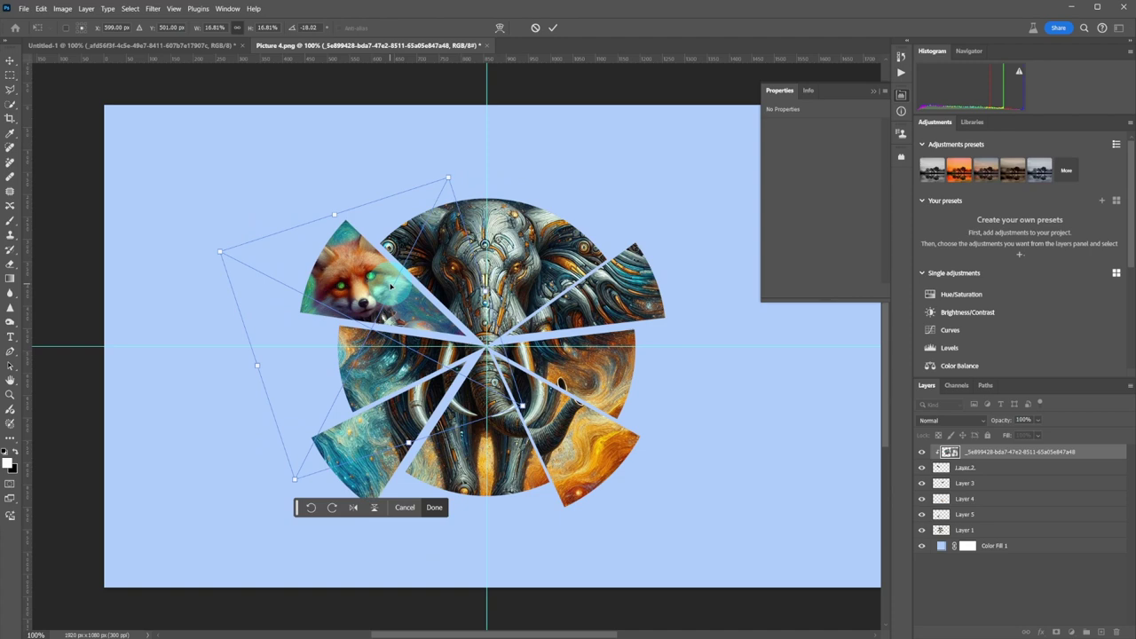
pyautogui.click(552, 34)
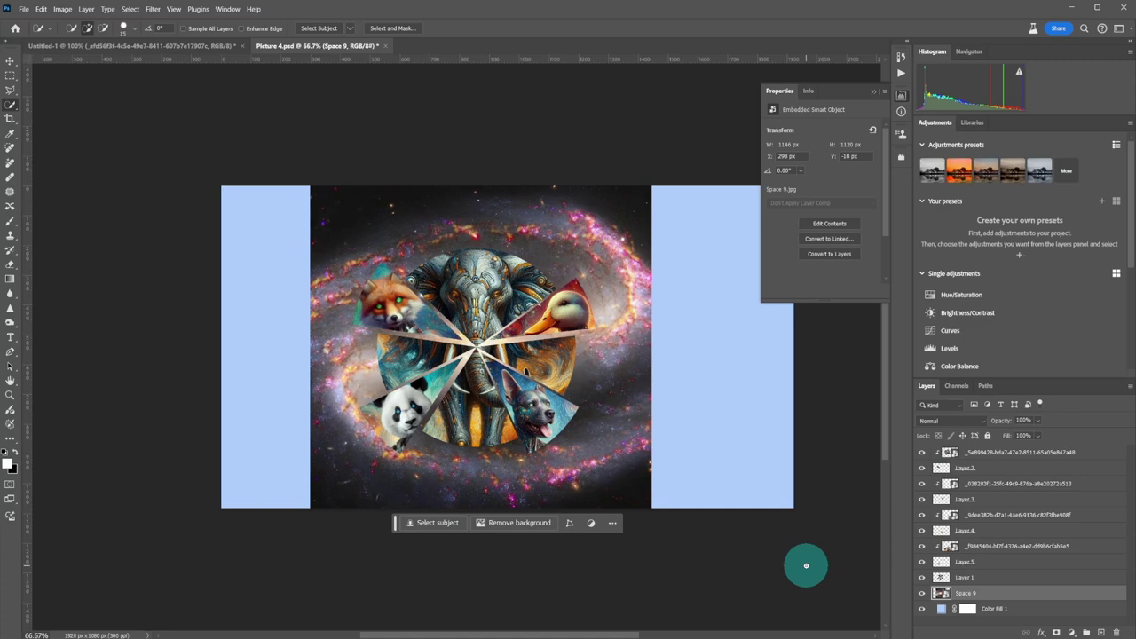
# - Crop the canvas to 1126 px wide around the wedge circle, trimming both light-blue sides
pyautogui.click(923, 594)
pyautogui.click(922, 594)
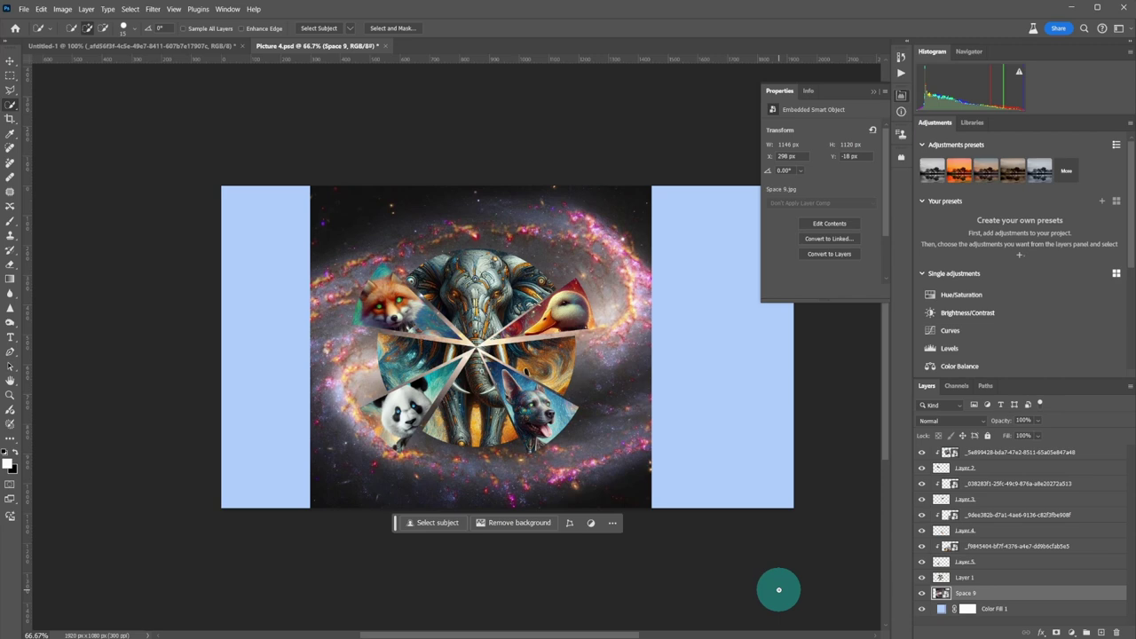
pyautogui.click(11, 119)
pyautogui.moveTo(223, 342); pyautogui.dragTo(269, 355)
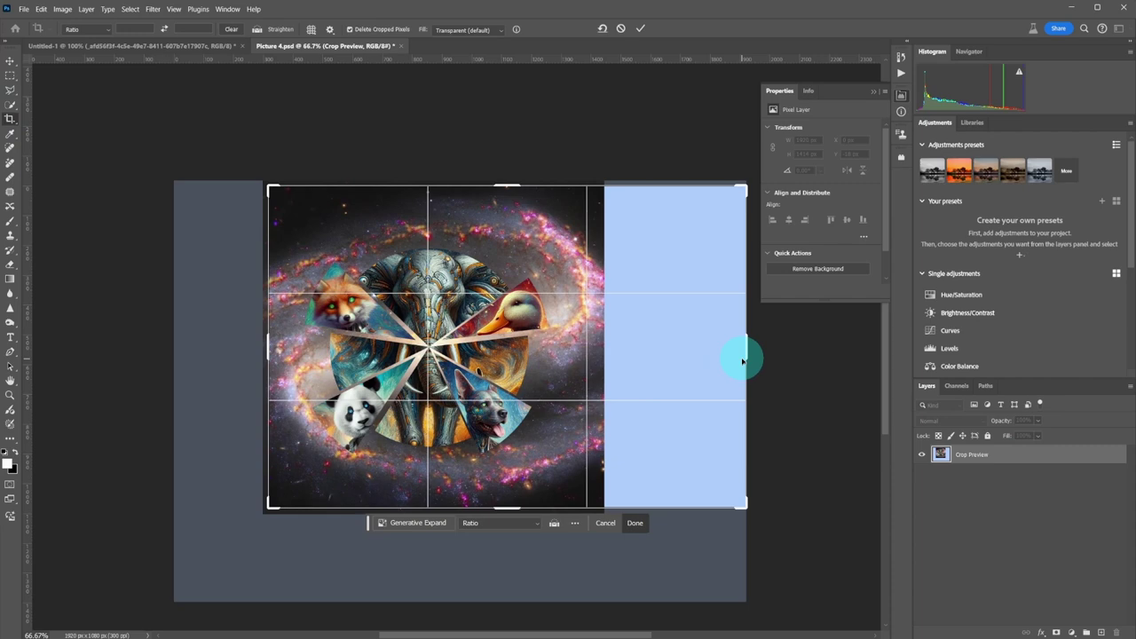
pyautogui.moveTo(749, 349); pyautogui.dragTo(677, 352)
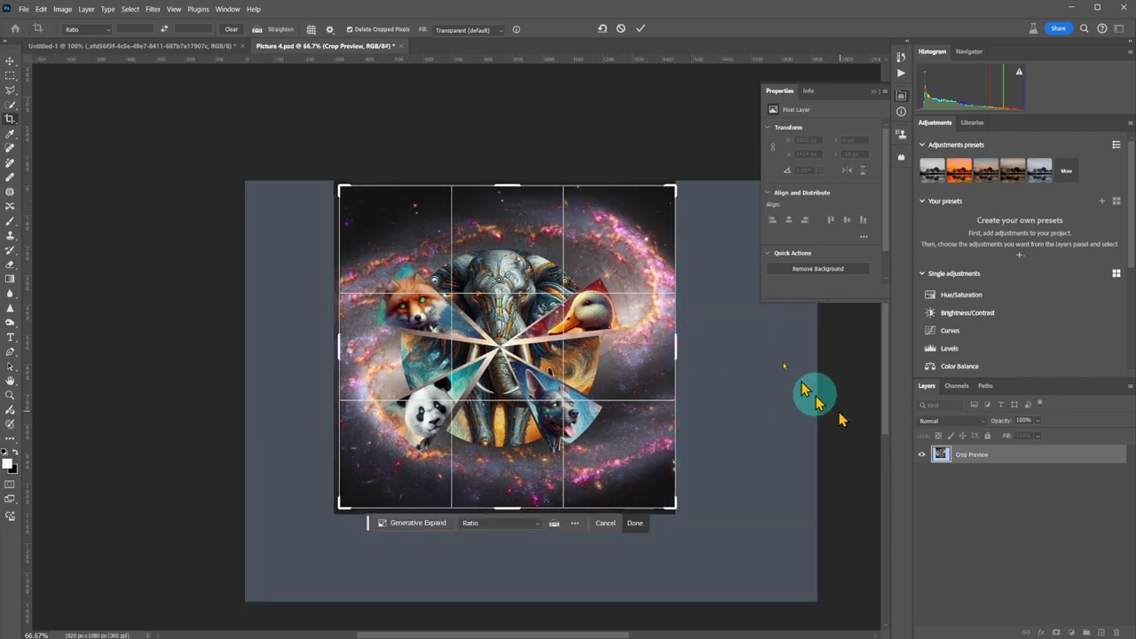
pyautogui.click(641, 30)
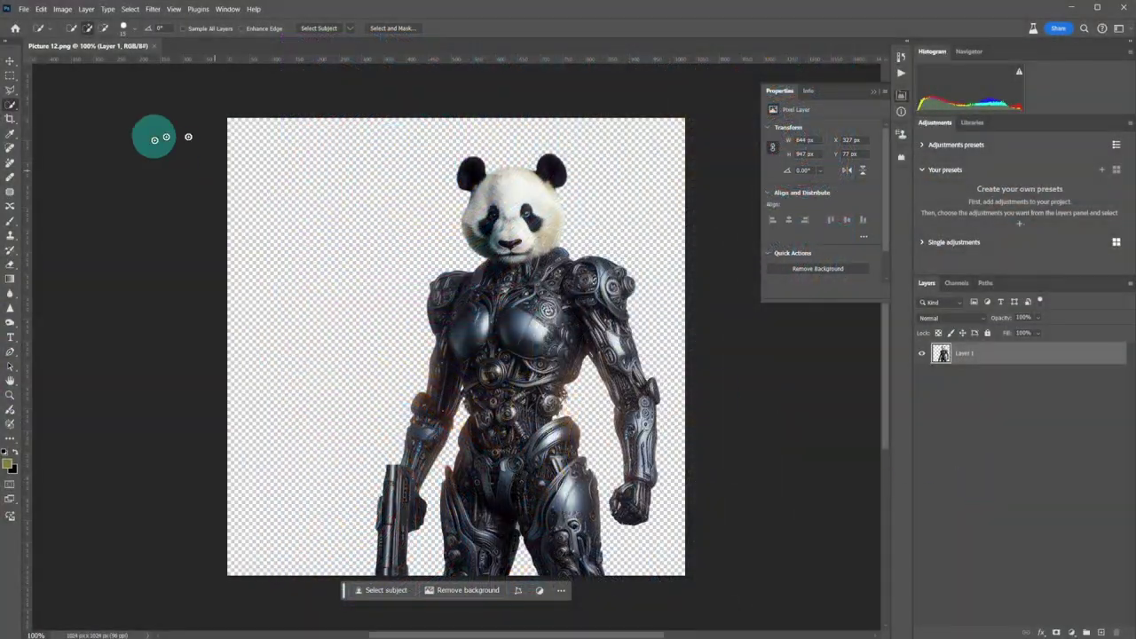
# - Create a new 1920 × 1080 px document with a White background
pyautogui.click(24, 9)
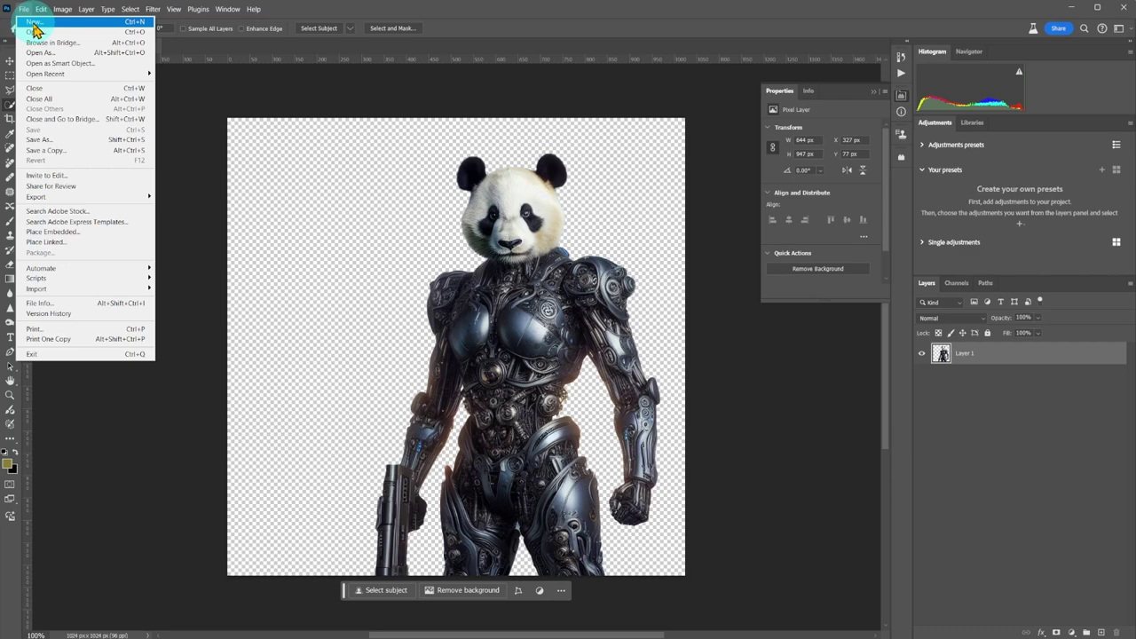
pyautogui.click(34, 23)
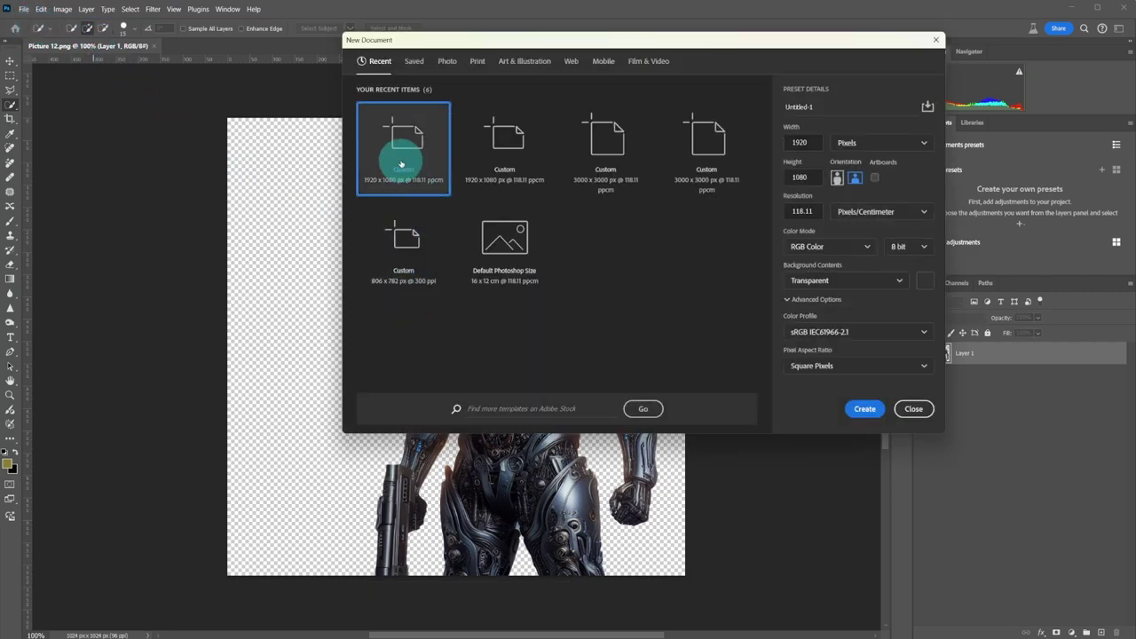
pyautogui.click(899, 281)
pyautogui.click(860, 304)
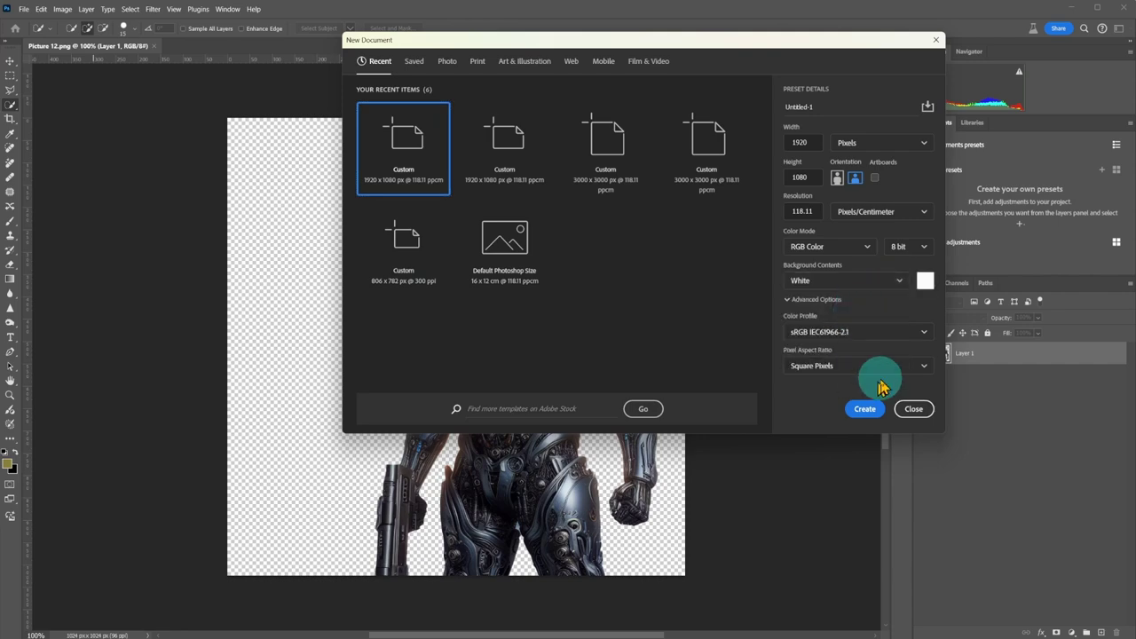
pyautogui.click(864, 409)
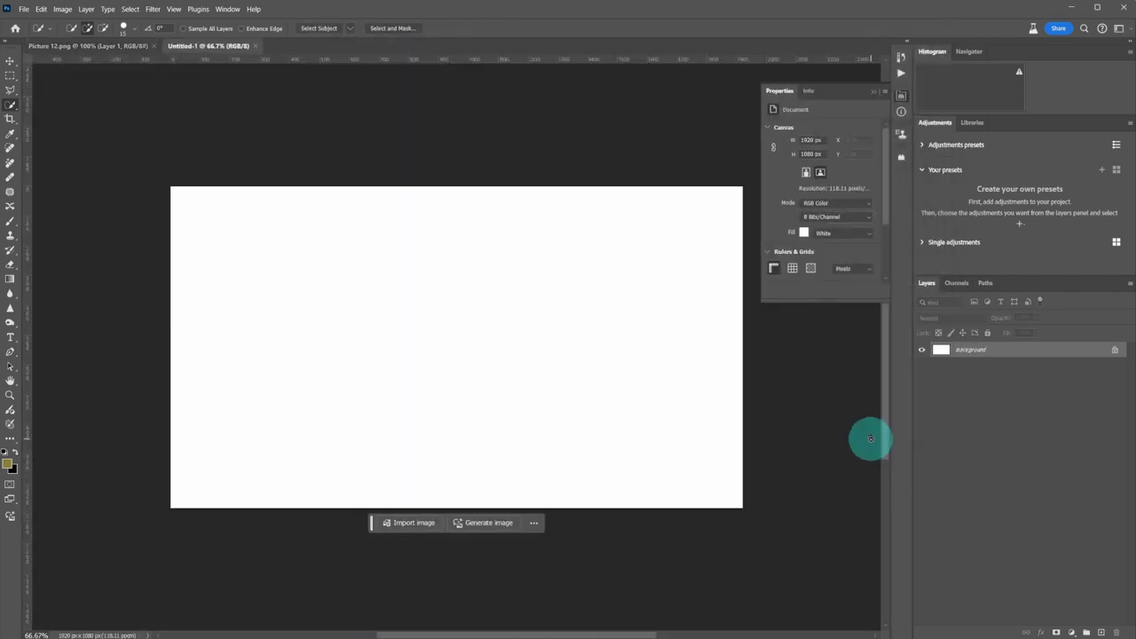
# - Enter the prompt 'Moon background', choose Photo content, and load the robot picture as reference
pyautogui.click(488, 523)
pyautogui.click(517, 121)
pyautogui.write('M')
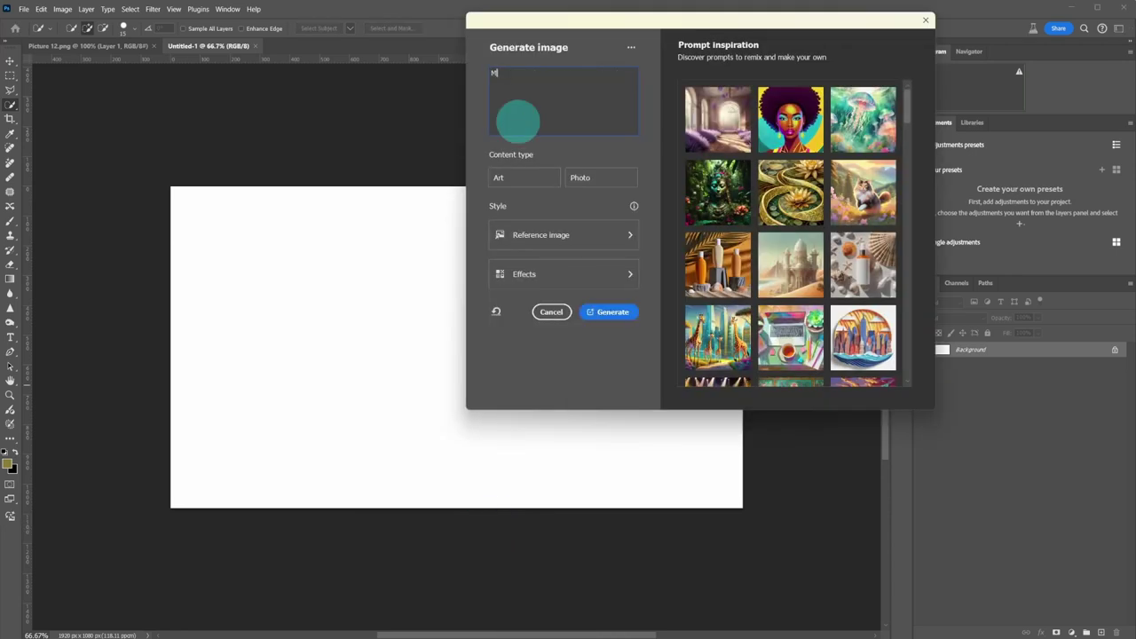
pyautogui.write('oon bac')
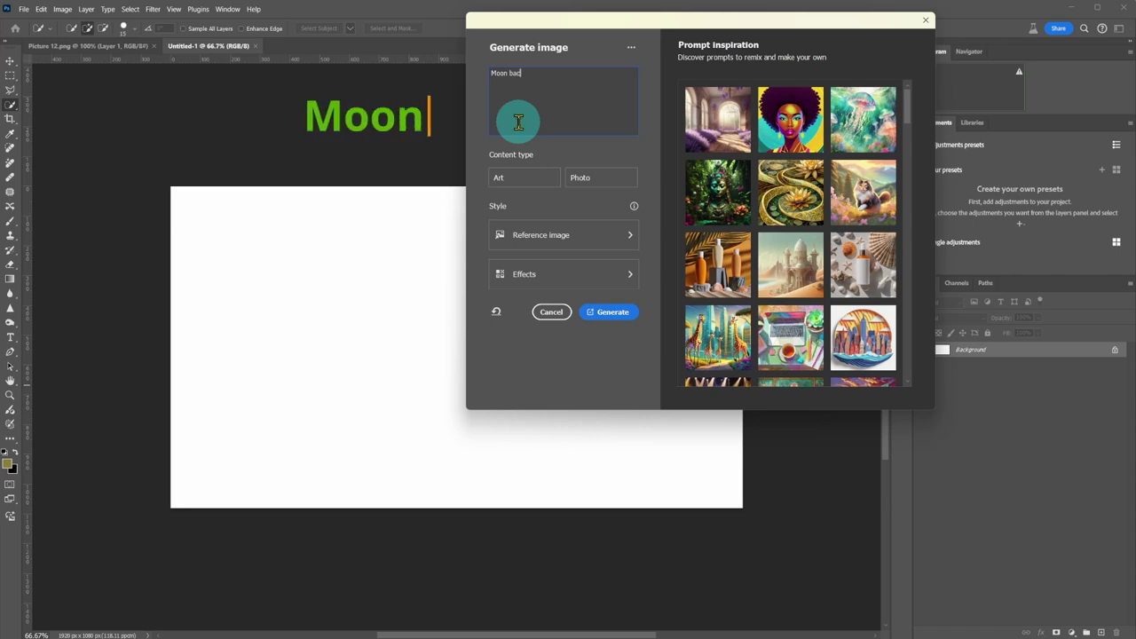
pyautogui.write('kgr')
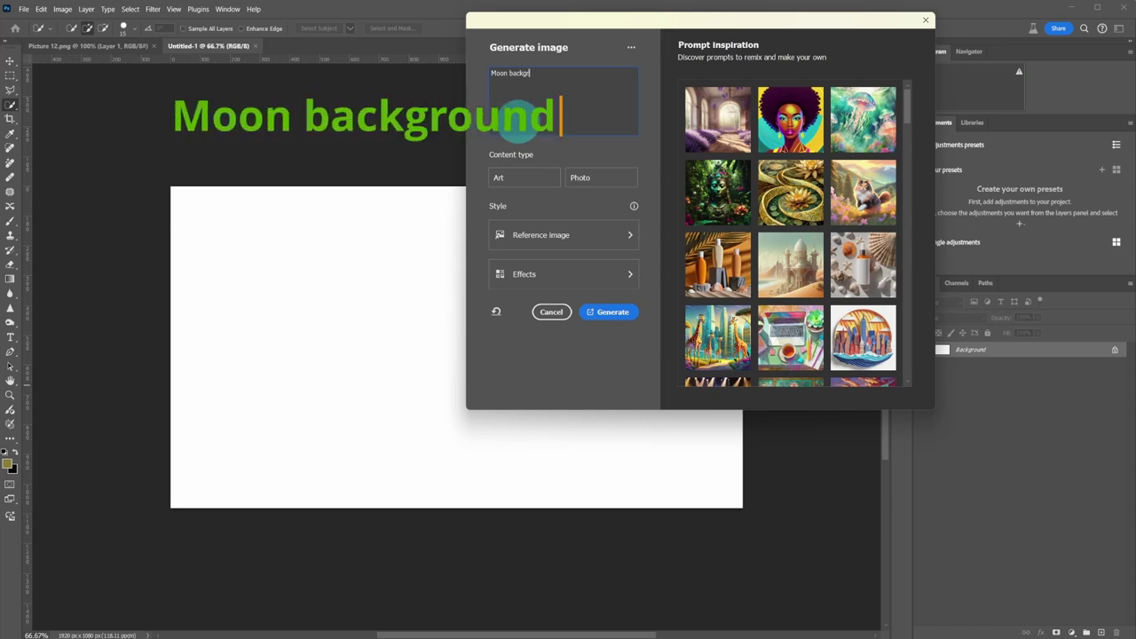
pyautogui.write('ound')
pyautogui.click(582, 184)
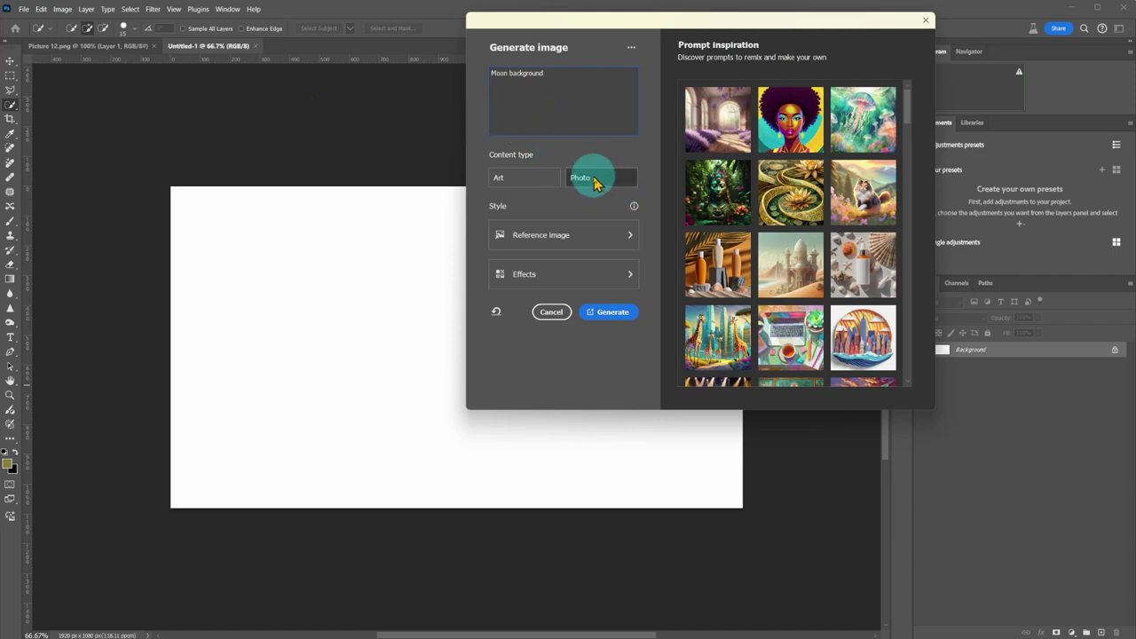
pyautogui.click(631, 238)
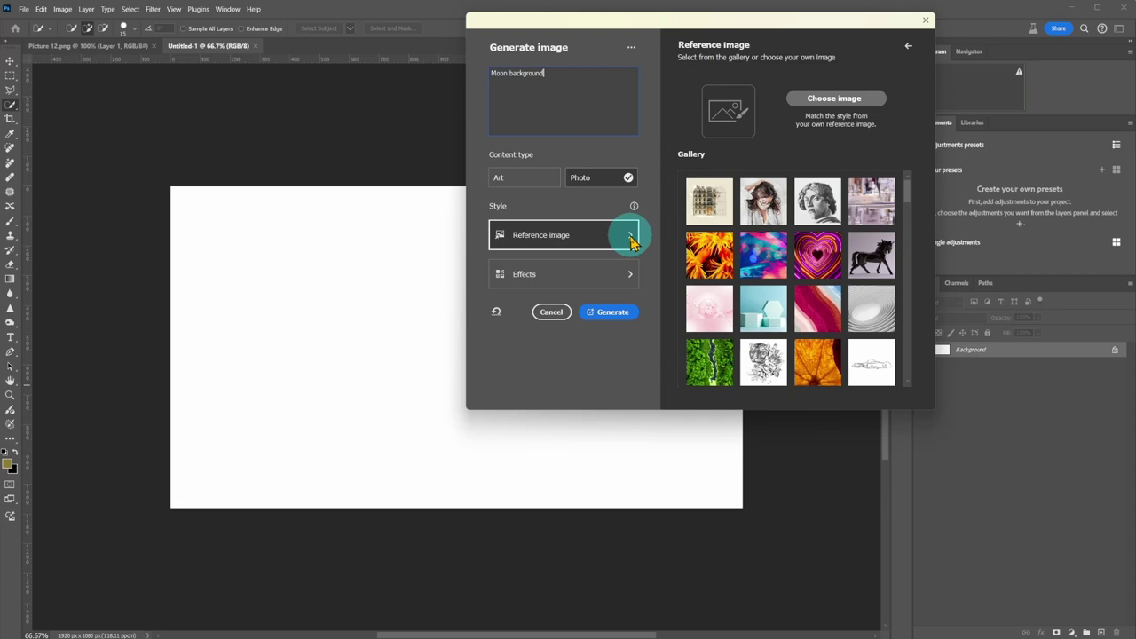
pyautogui.click(834, 98)
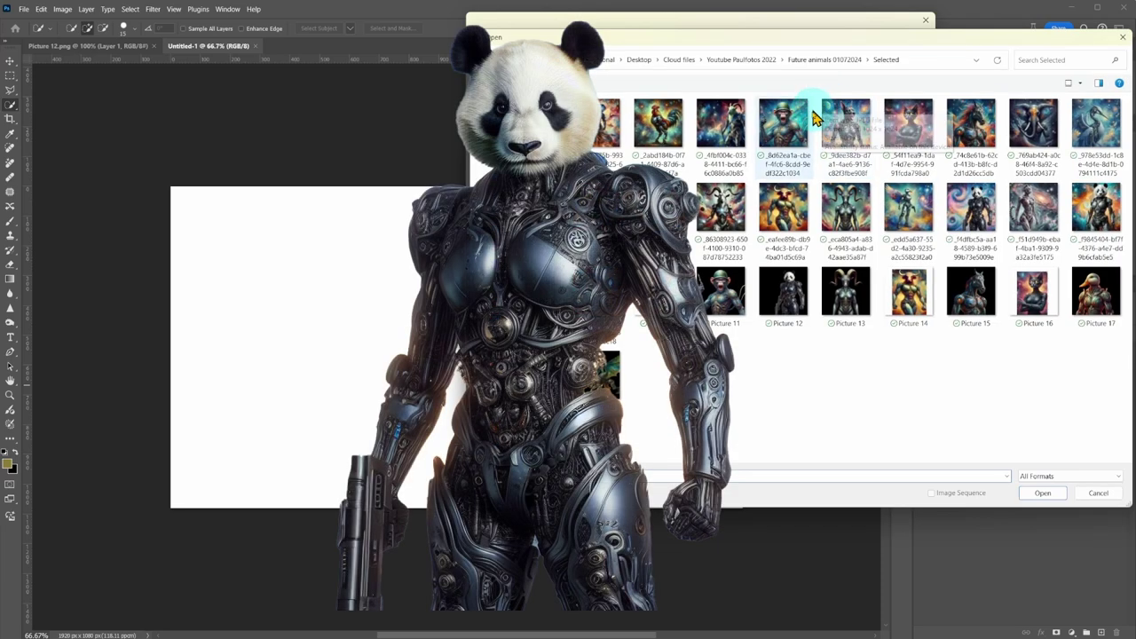
pyautogui.doubleClick(783, 291)
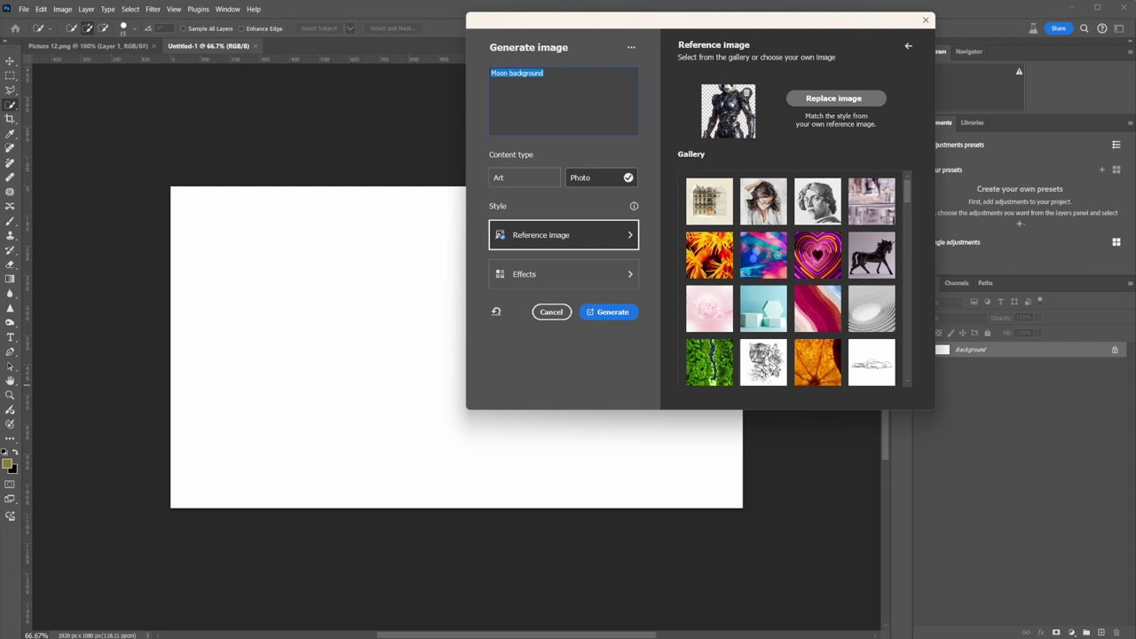
# - Apply the Concept art, Cyberpunk and Digital art style effects, then generate the moon background
pyautogui.click(624, 279)
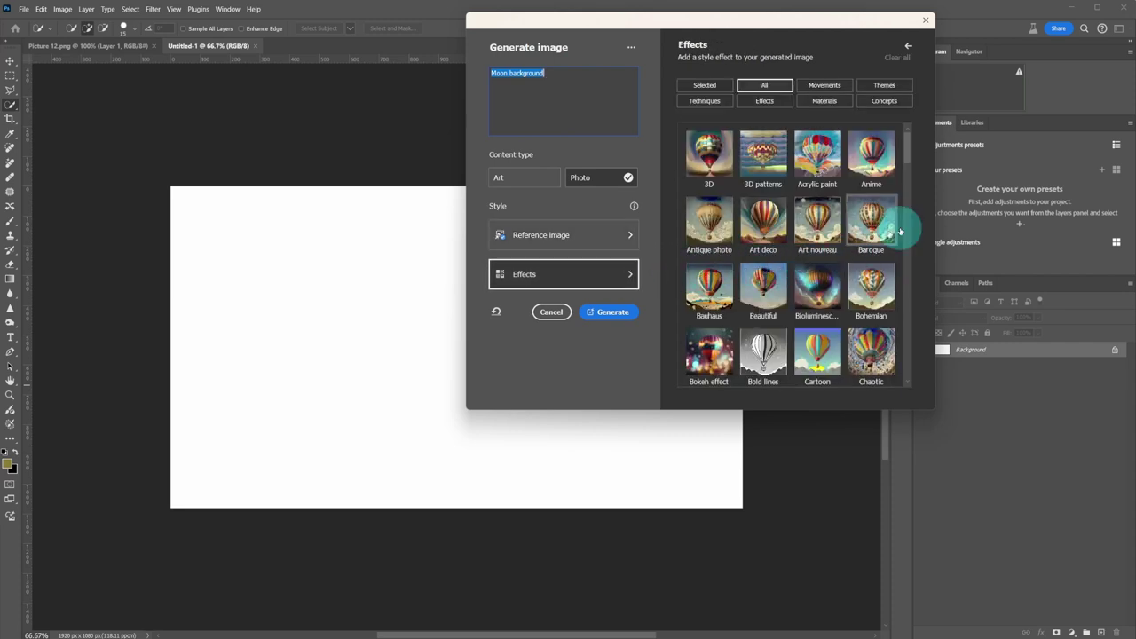
pyautogui.scroll(-5, 900, 168)
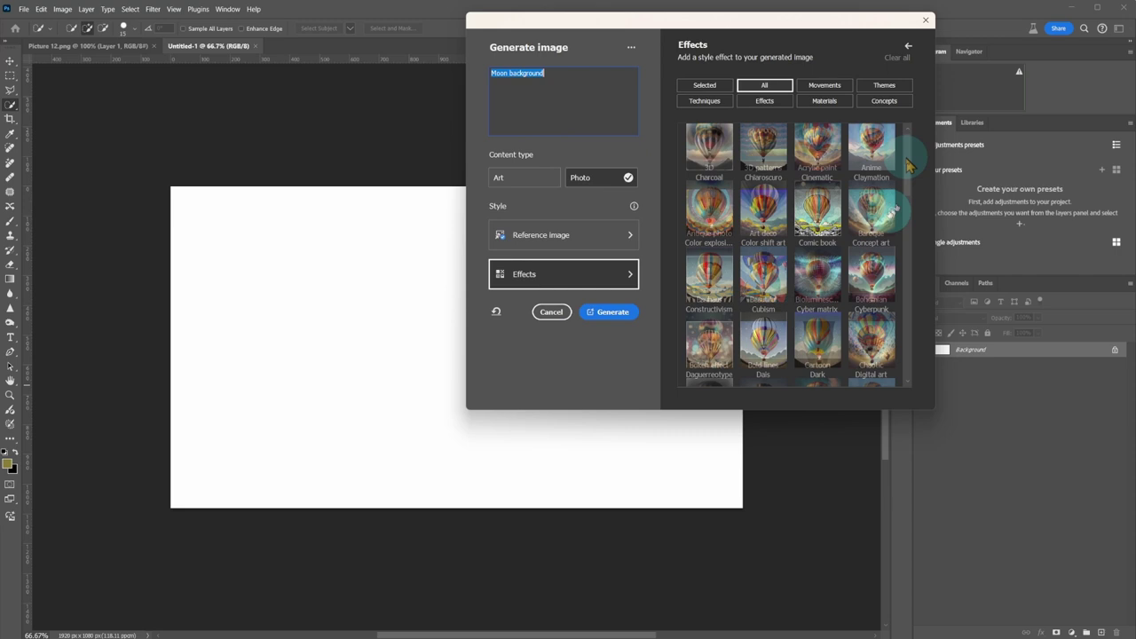
pyautogui.click(870, 220)
pyautogui.click(870, 261)
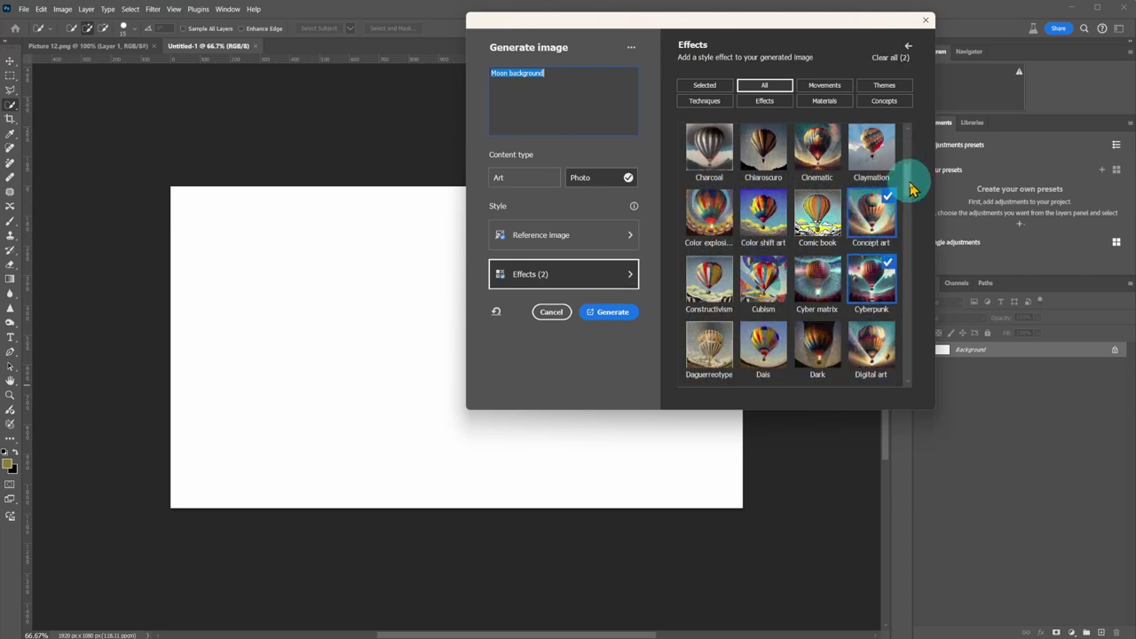
pyautogui.scroll(-2, 910, 189)
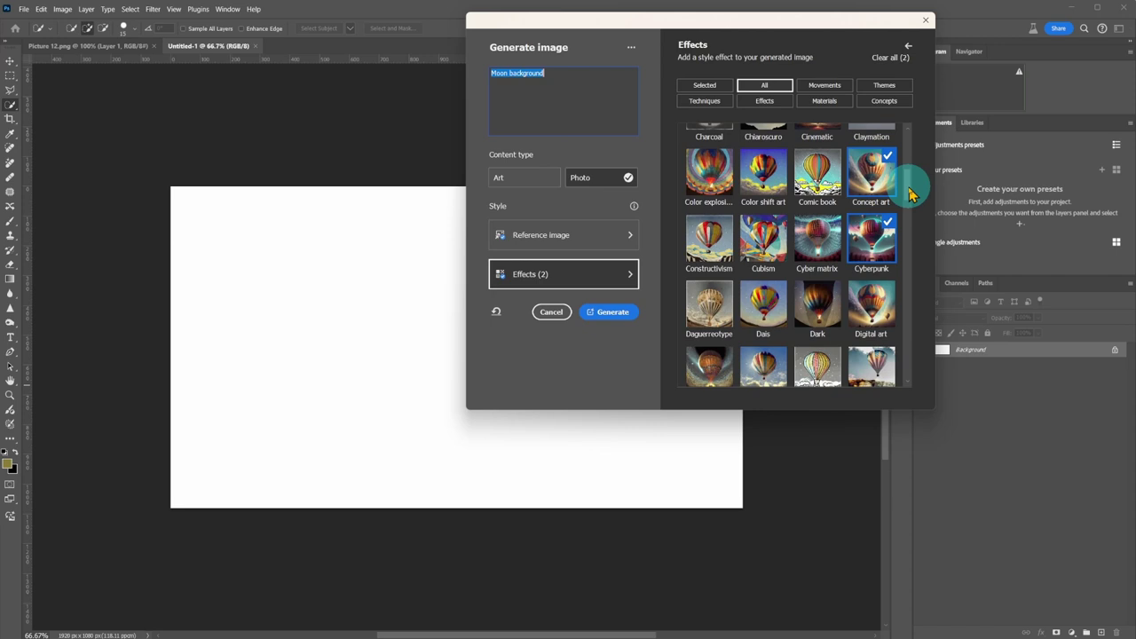
pyautogui.scroll(-1, 914, 187)
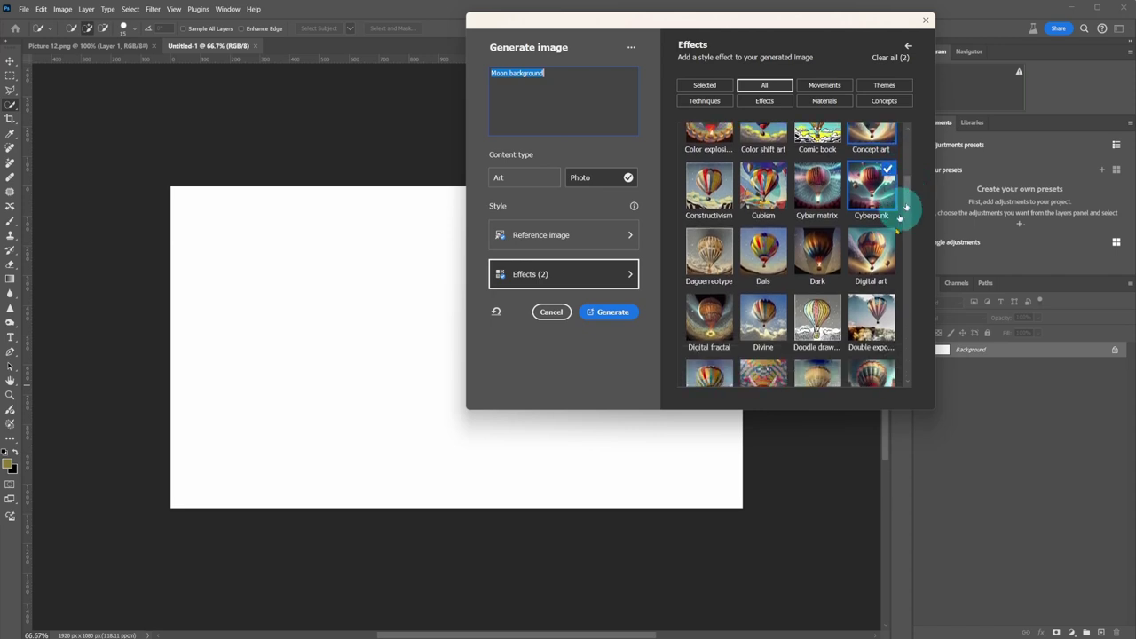
pyautogui.click(861, 248)
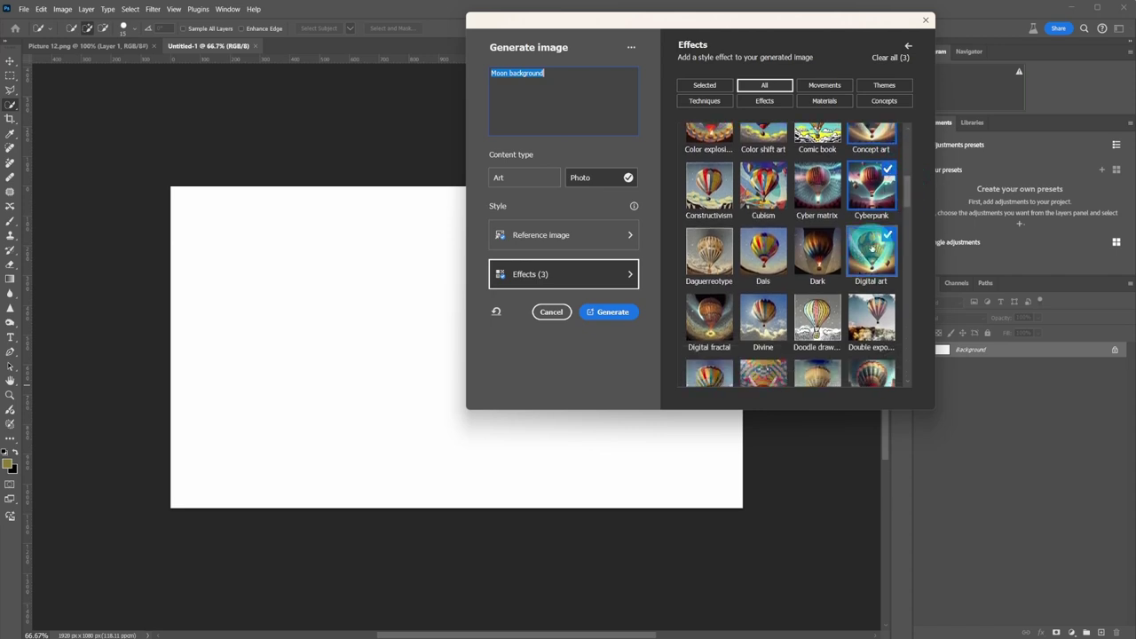
pyautogui.click(608, 312)
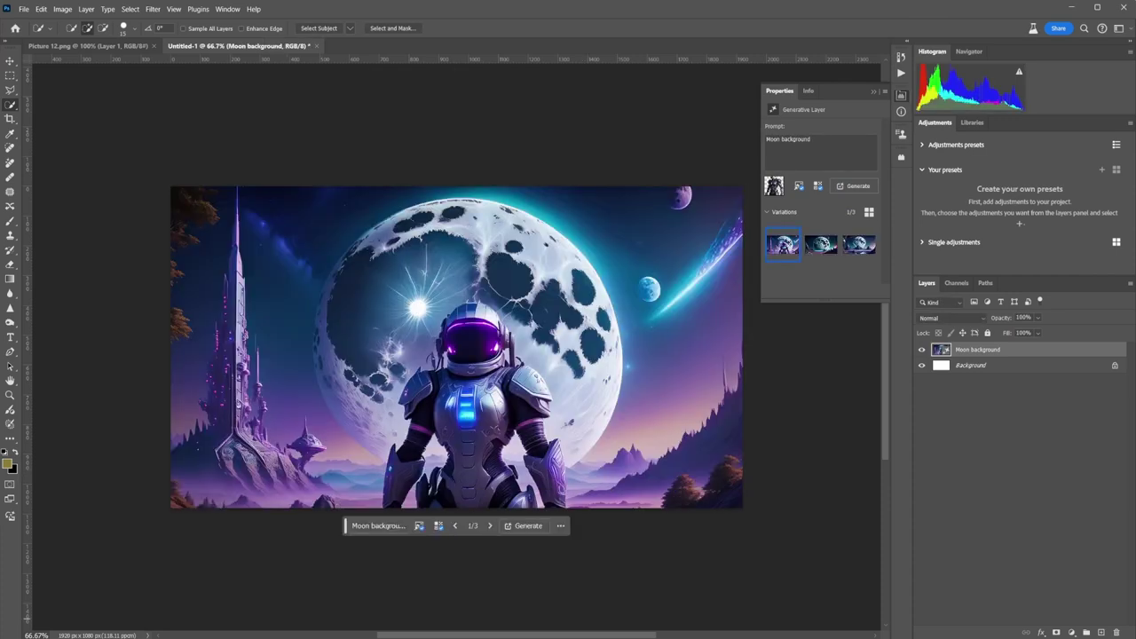
# - Preview the generated variations and keep variation 2, the ornate moon over purple mountains
pyautogui.click(819, 245)
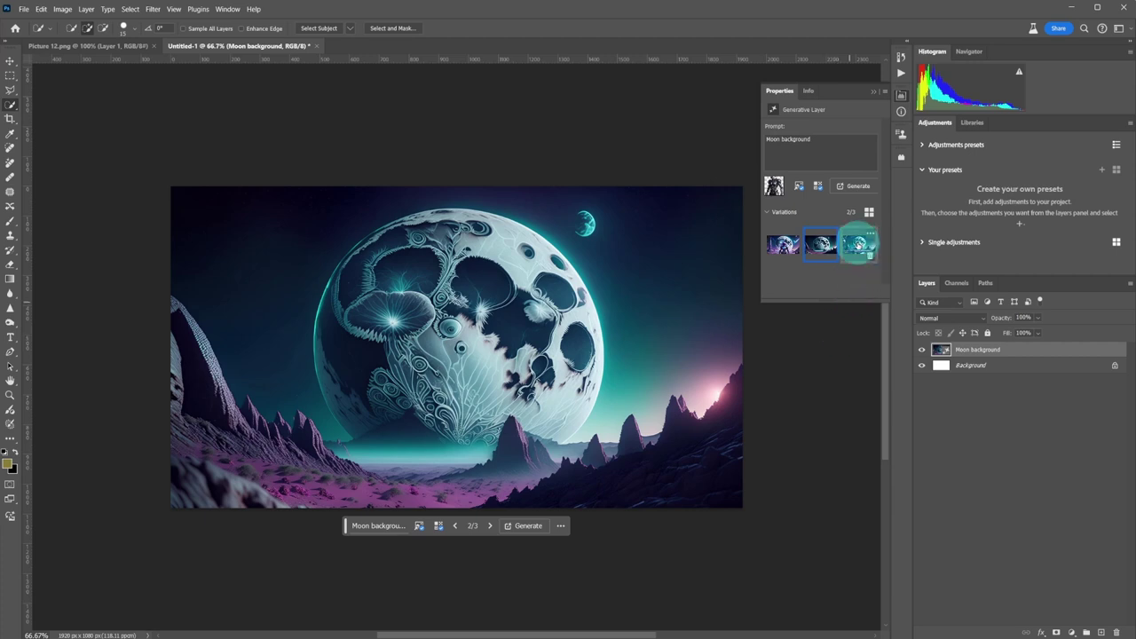
pyautogui.click(849, 255)
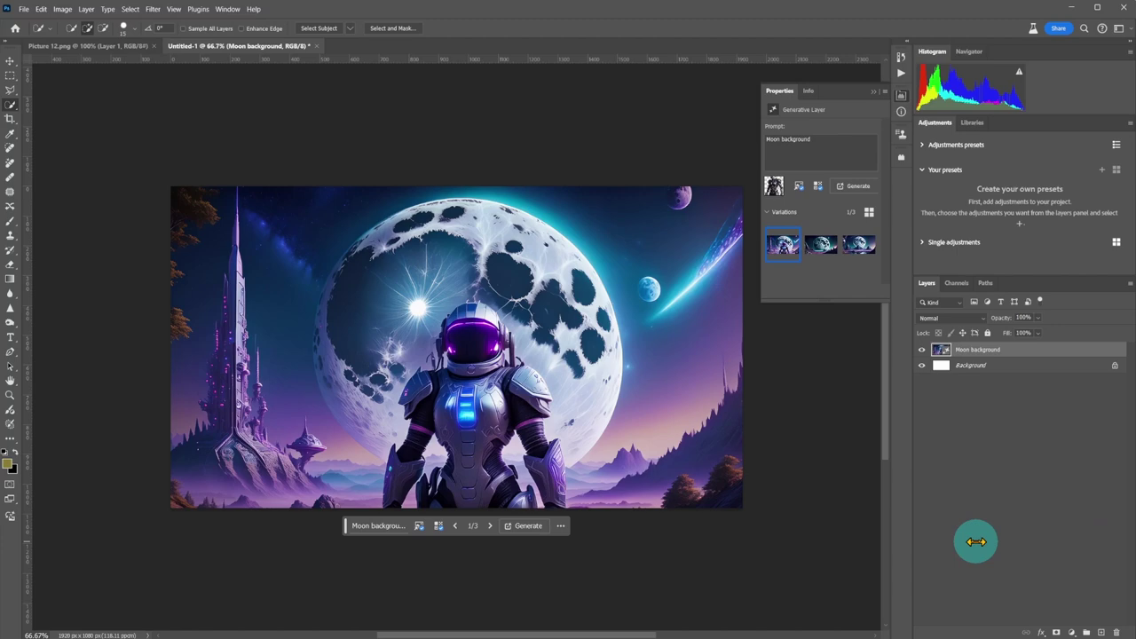
pyautogui.click(820, 251)
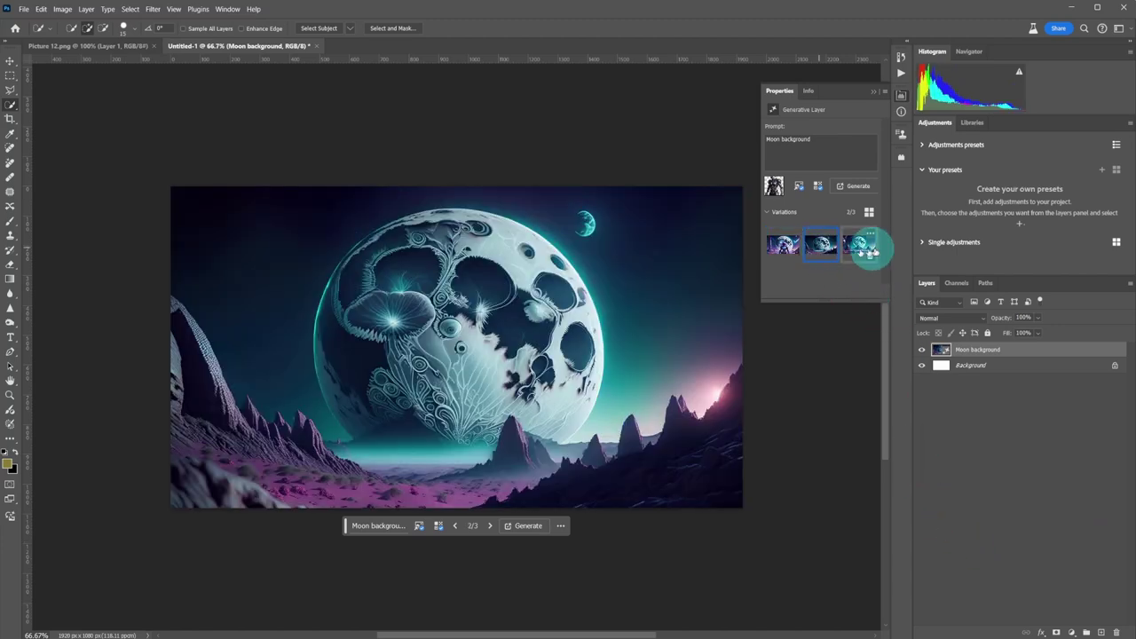
# - Use moon variation 3 as the backdrop and shrink the panda cyborg to about 25.8%
pyautogui.click(858, 249)
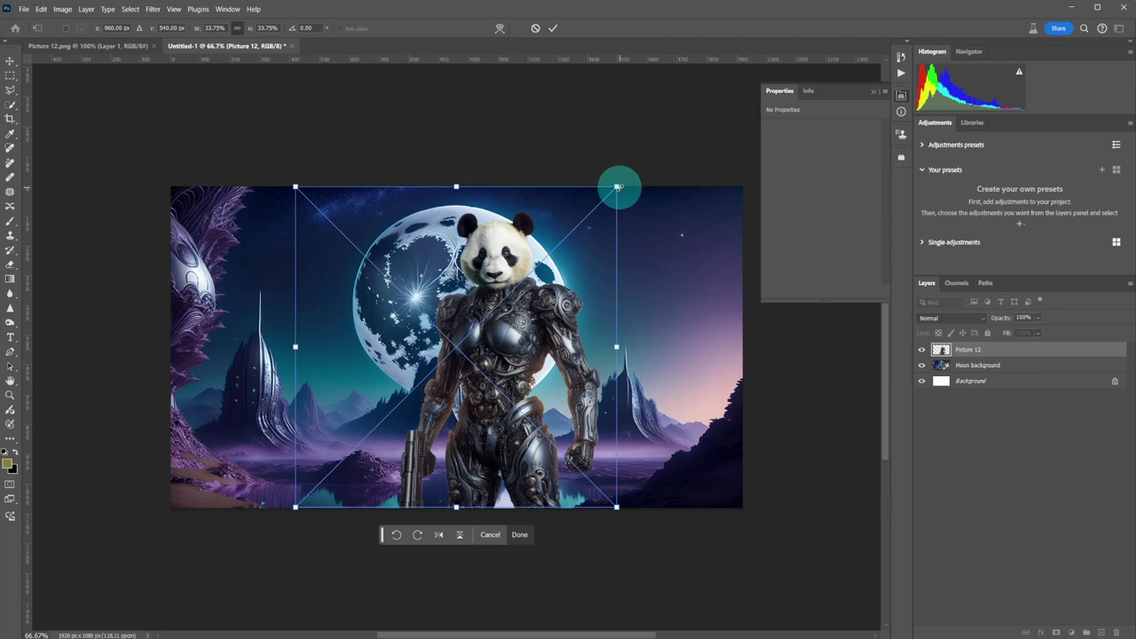
pyautogui.moveTo(618, 187); pyautogui.dragTo(547, 270)
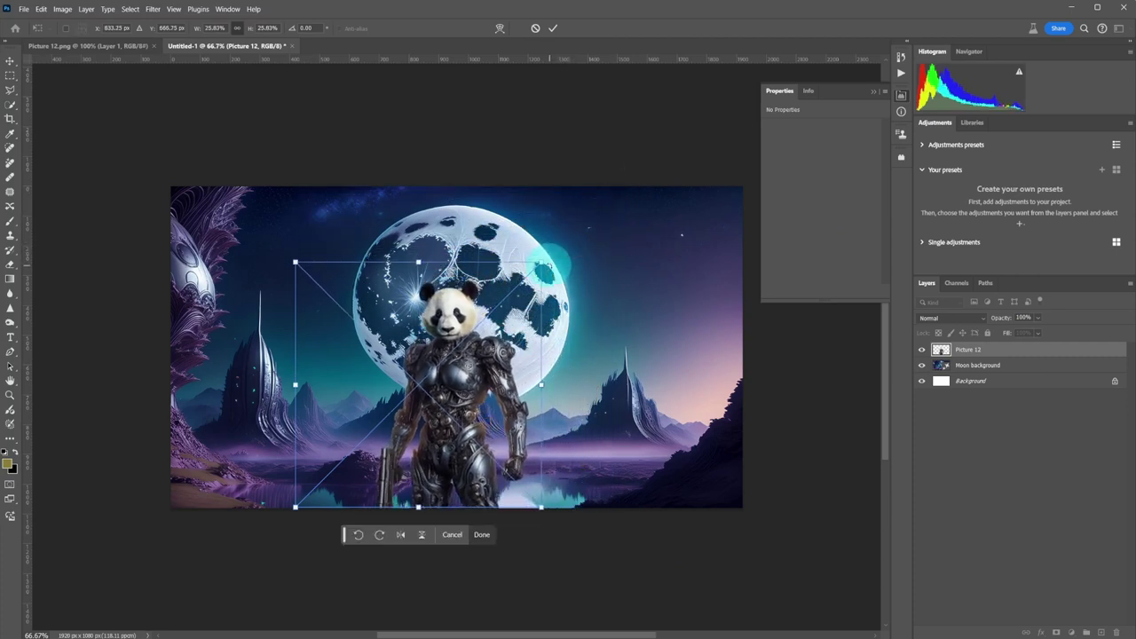
pyautogui.click(552, 28)
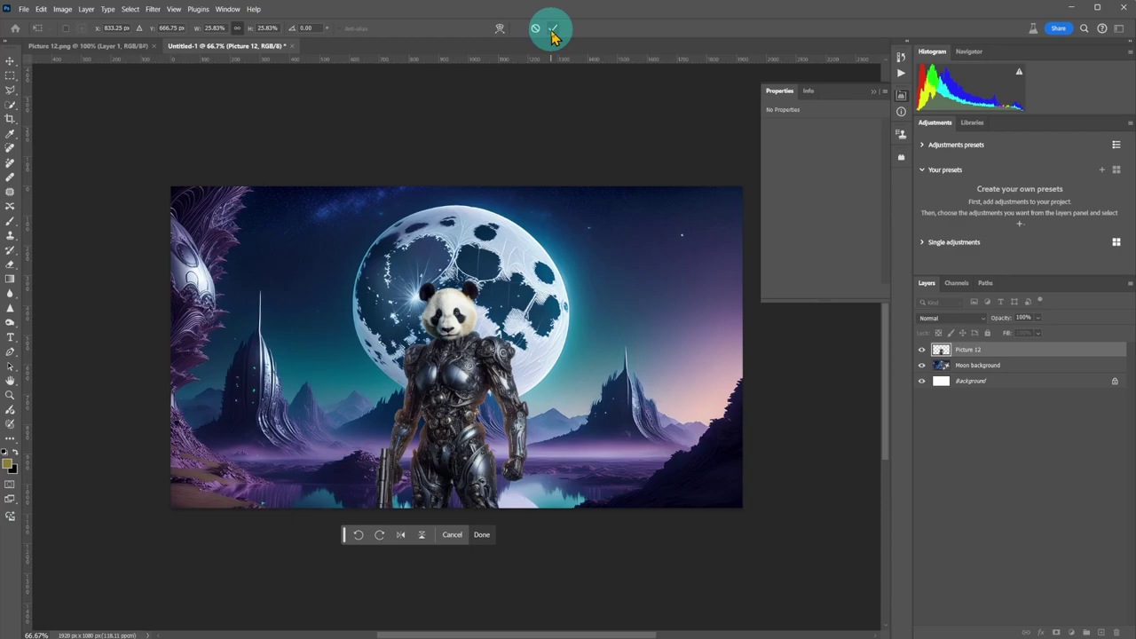